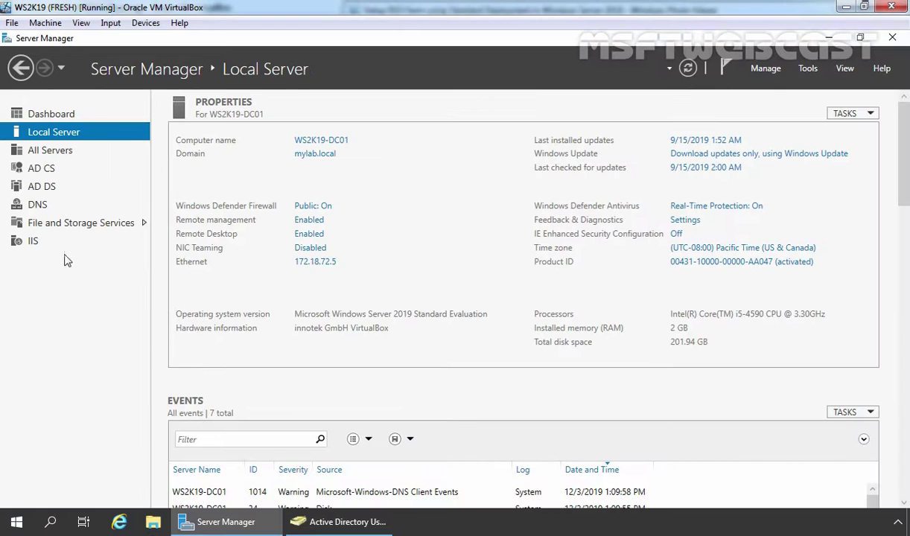
Open the Certification Authority console maximized and expand mylab-WS2K19-DC01-CA to show its folders
{"action": "left_click", "coordinate": [808, 70]}
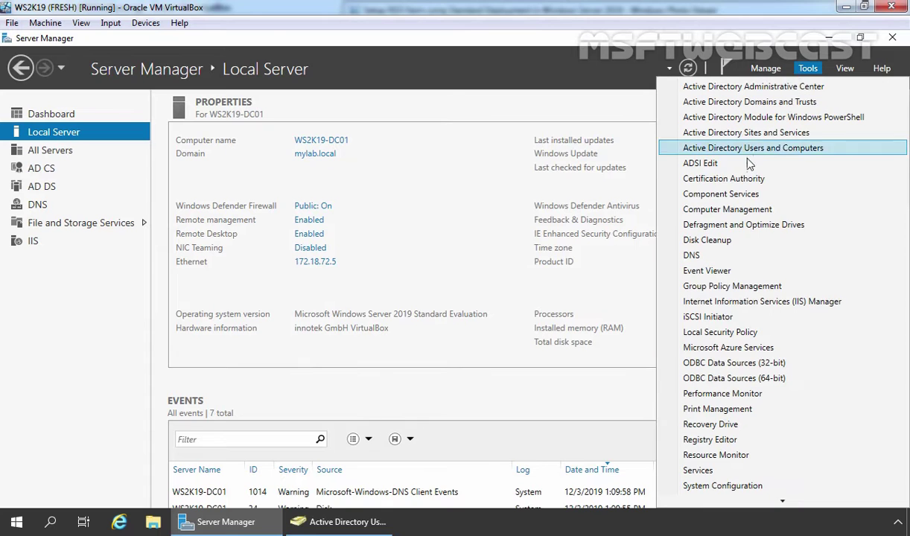
{"action": "left_click", "coordinate": [734, 182]}
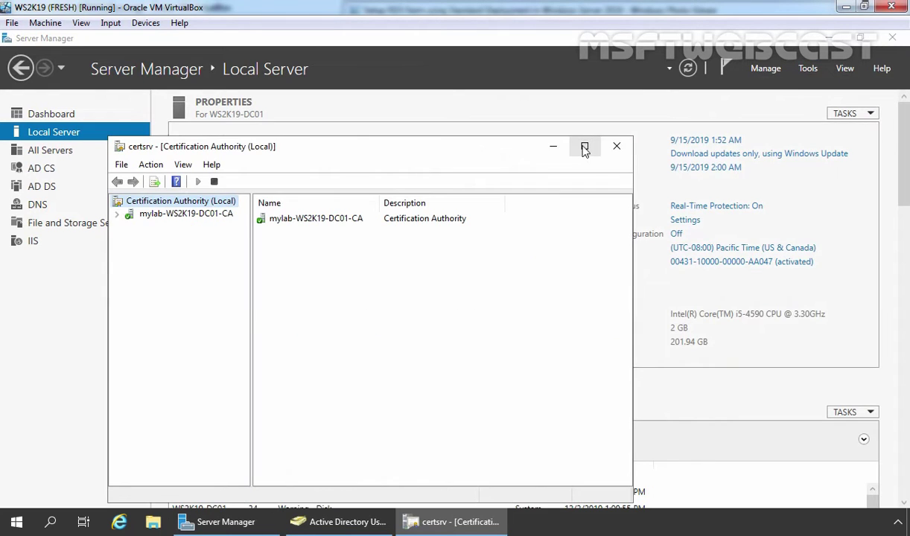
{"action": "left_click", "coordinate": [584, 146]}
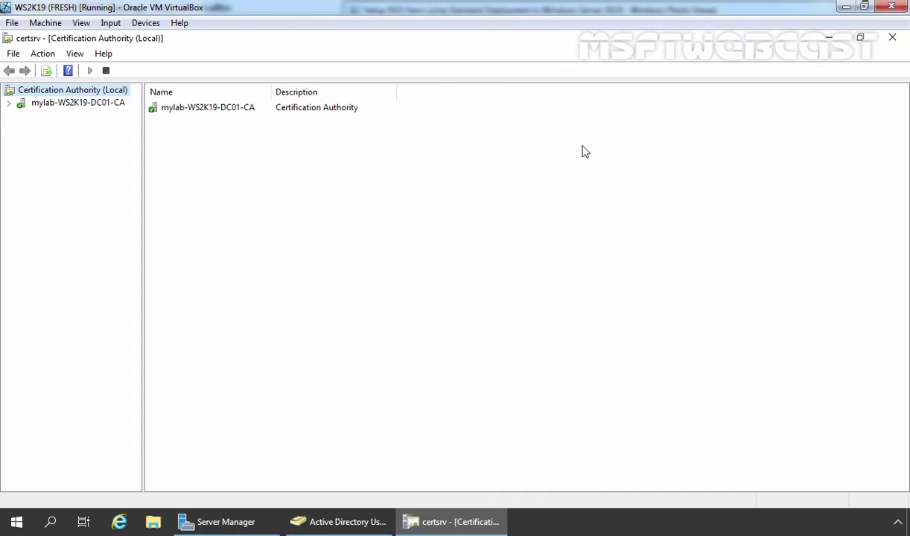
{"action": "double_click", "coordinate": [63, 106]}
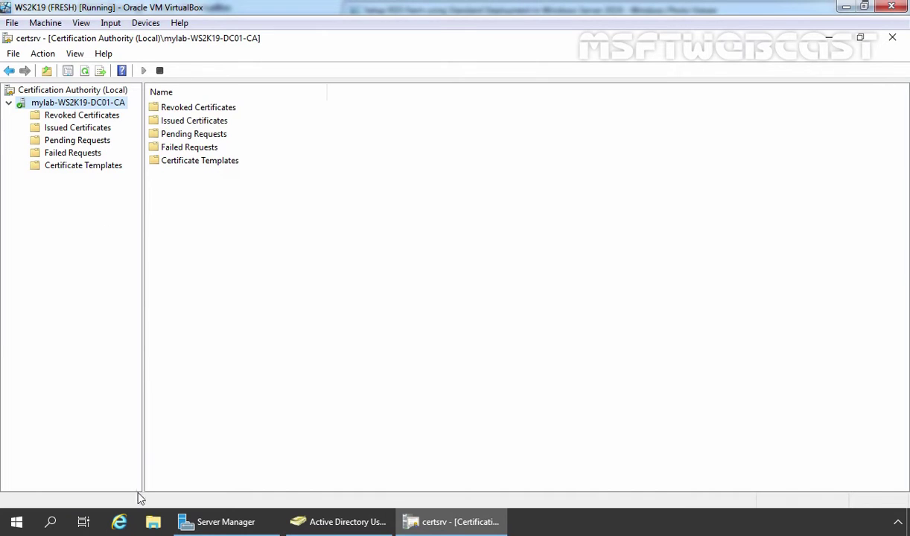
{"action": "left_click", "coordinate": [121, 524]}
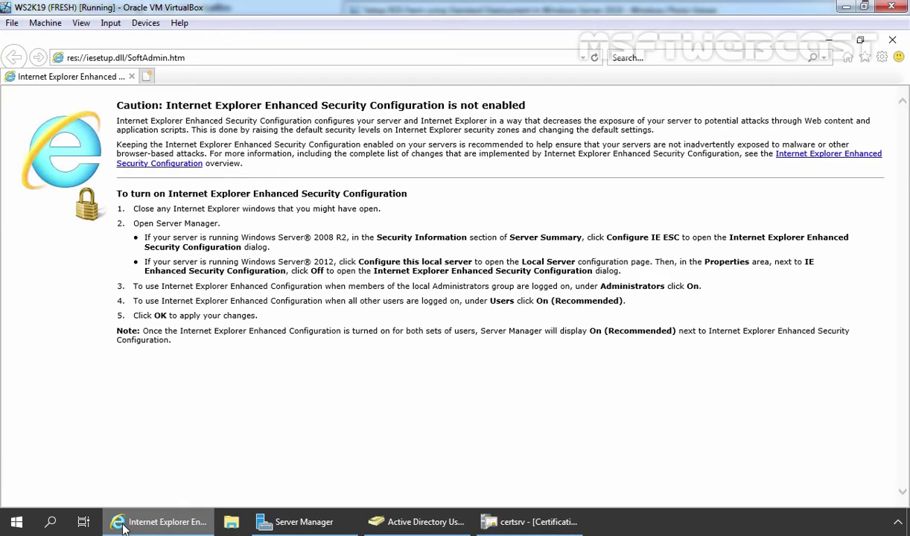
{"action": "left_click", "coordinate": [323, 58]}
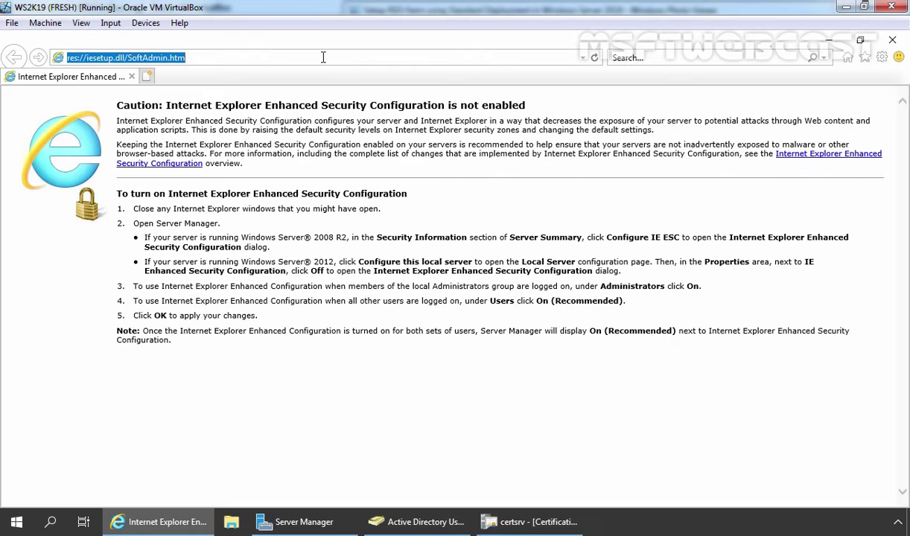
{"action": "type", "text": "https://ws2k19-srv03.mylab.local/rdweb"}
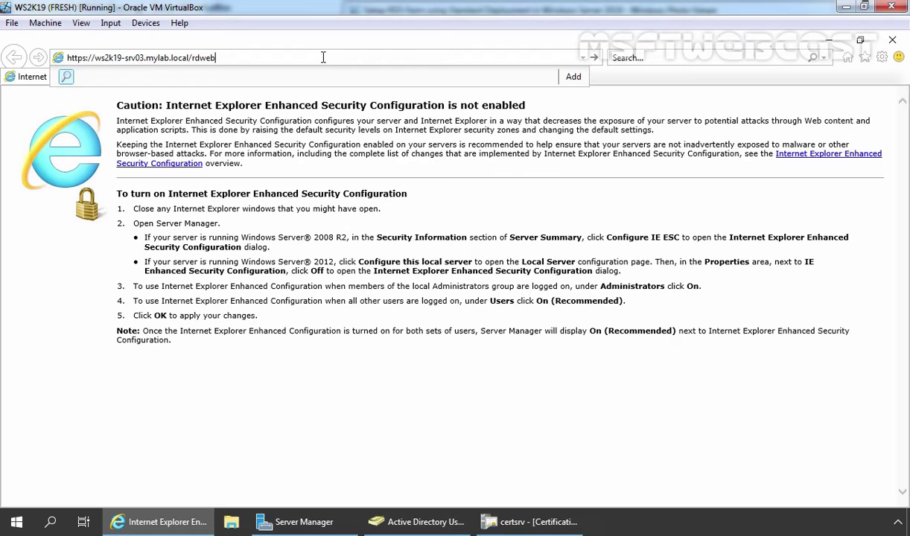
{"action": "key", "text": "Return"}
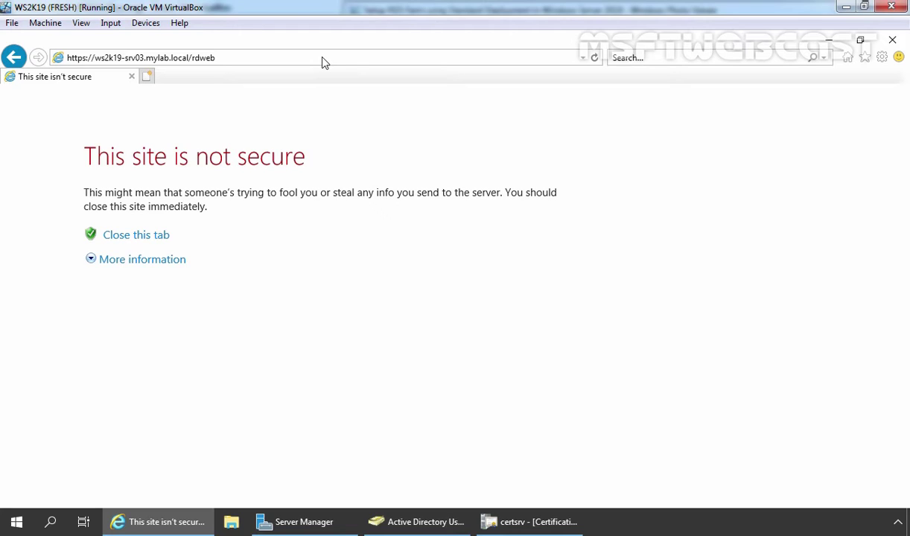
{"action": "left_click", "coordinate": [123, 269]}
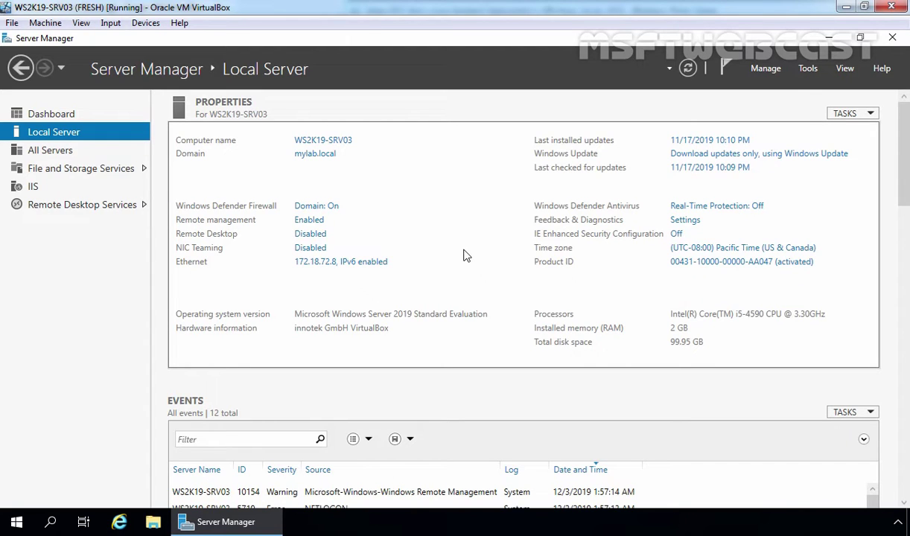
Launch IIS Manager maximized and select the WS2K19-SRV03 server node
{"action": "left_click", "coordinate": [808, 69]}
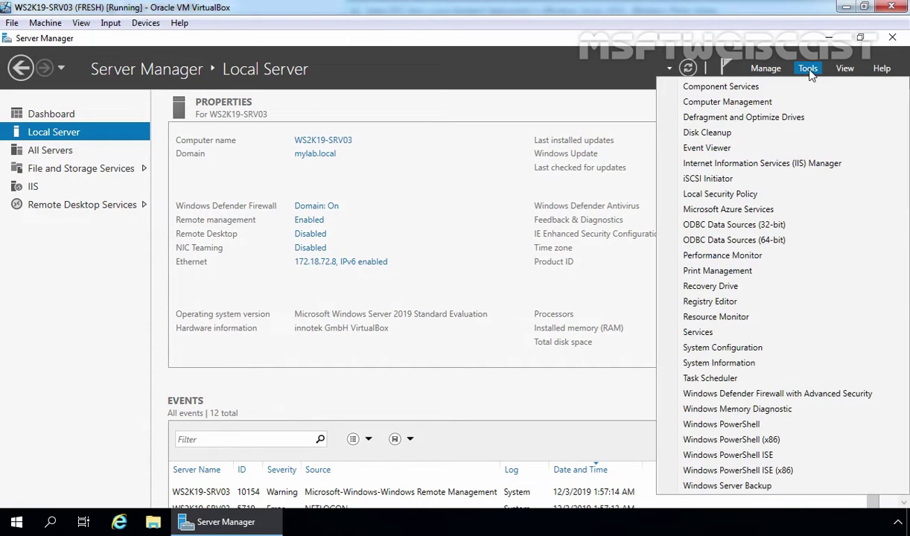
{"action": "left_click", "coordinate": [789, 165]}
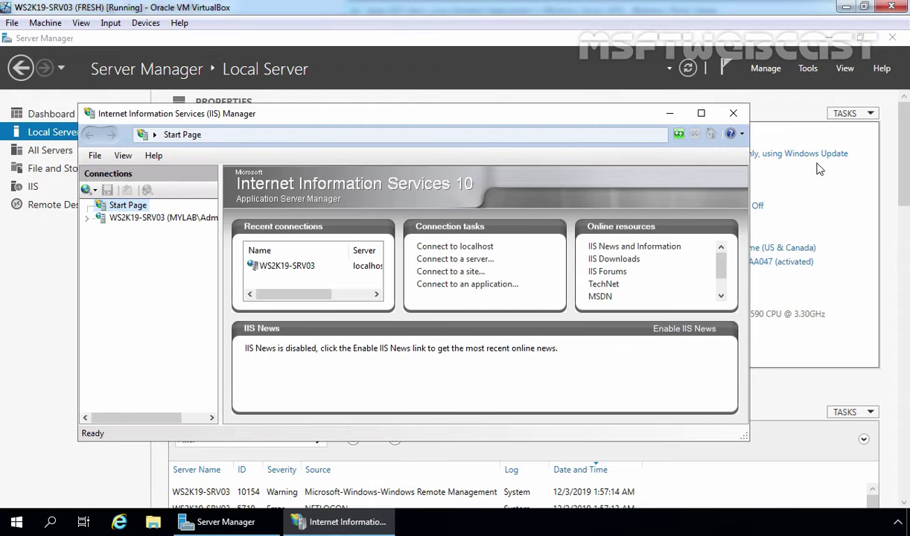
{"action": "left_click", "coordinate": [701, 113]}
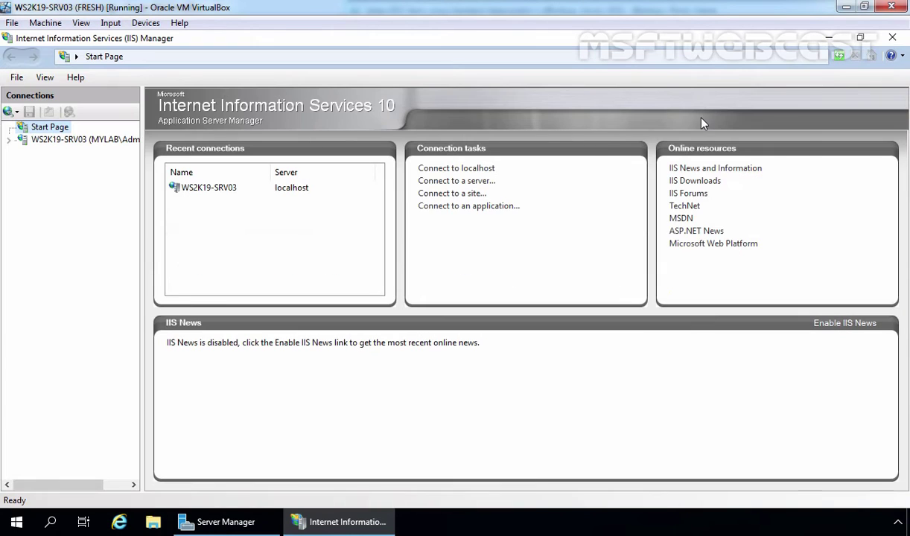
{"action": "left_click", "coordinate": [55, 139]}
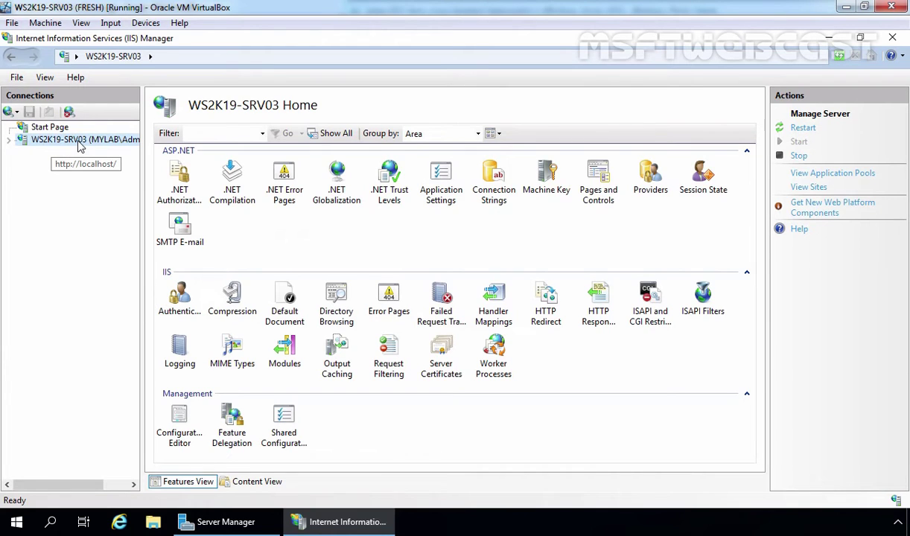
Inspect the self-signed WS2K19-SRV03.mylab.local certificate in Server Certificates, then close it
{"action": "double_click", "coordinate": [444, 361]}
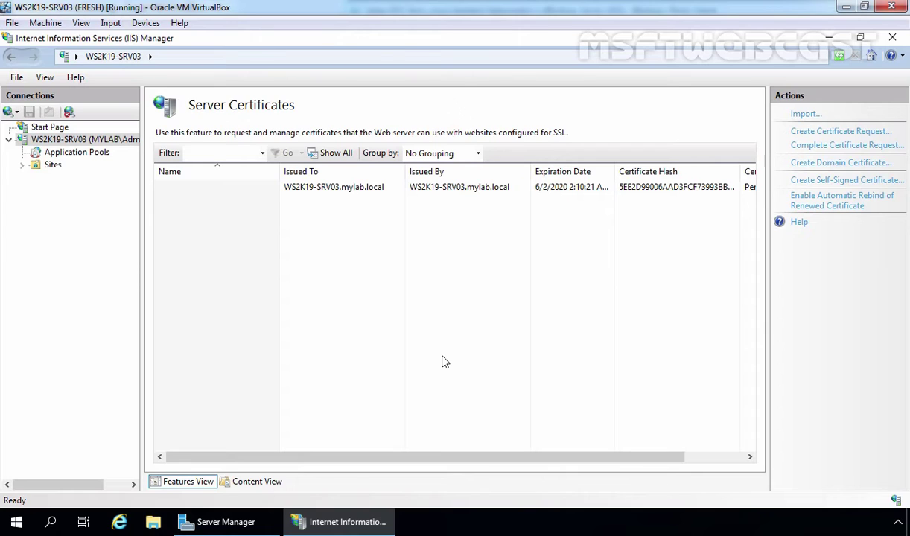
{"action": "left_click", "coordinate": [343, 187]}
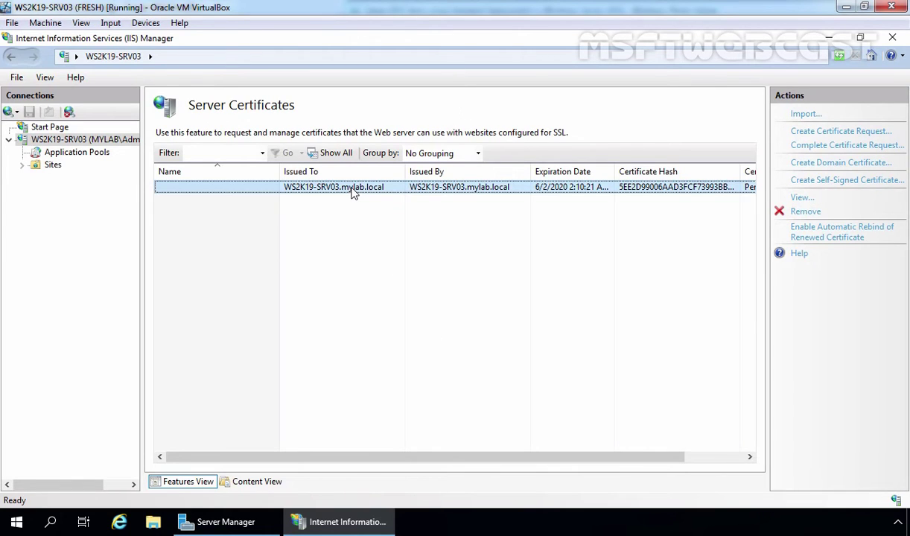
{"action": "double_click", "coordinate": [354, 190]}
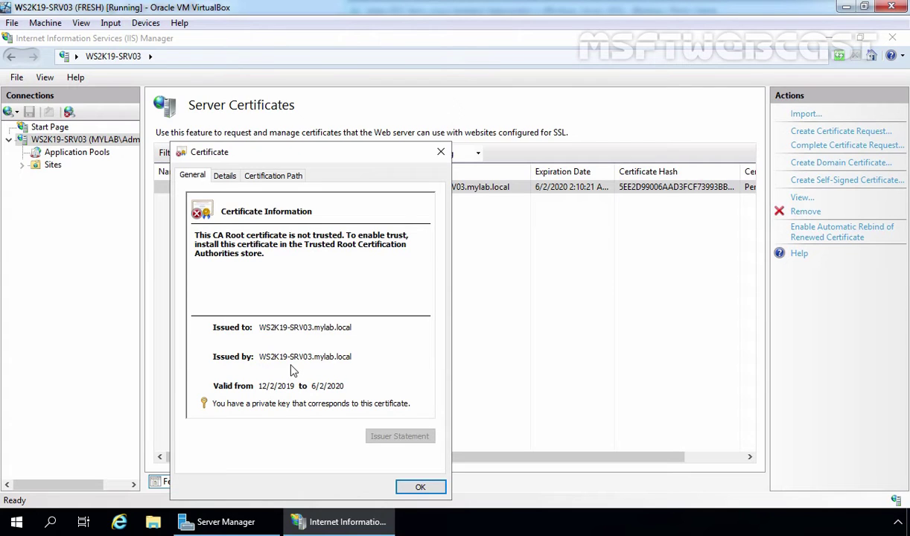
{"action": "left_click", "coordinate": [421, 489]}
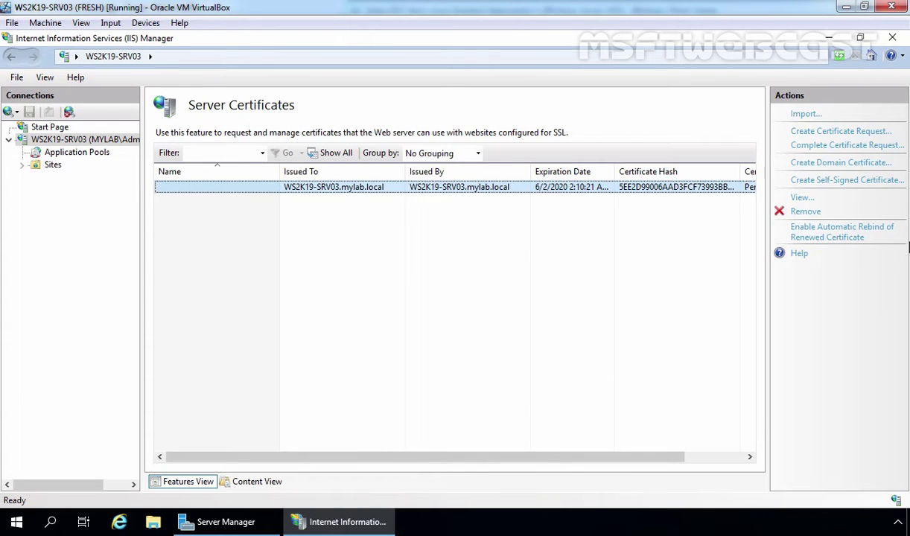
Start a domain certificate for ws2k19-srv03.mylab.local with MSFTWEBCAST, IT, SURAT, GUJARAT, IN
{"action": "left_click", "coordinate": [818, 165]}
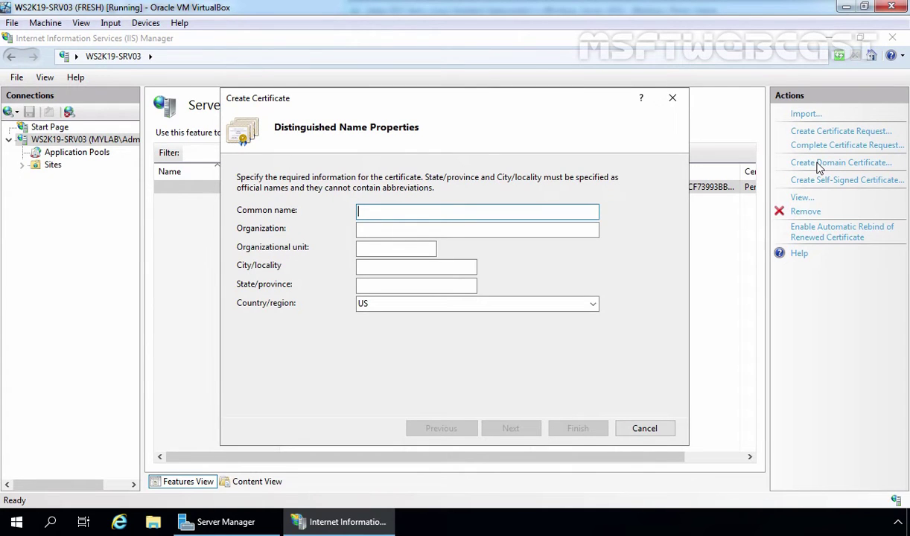
{"action": "type", "text": "ws2k19-srv03.mylab.local"}
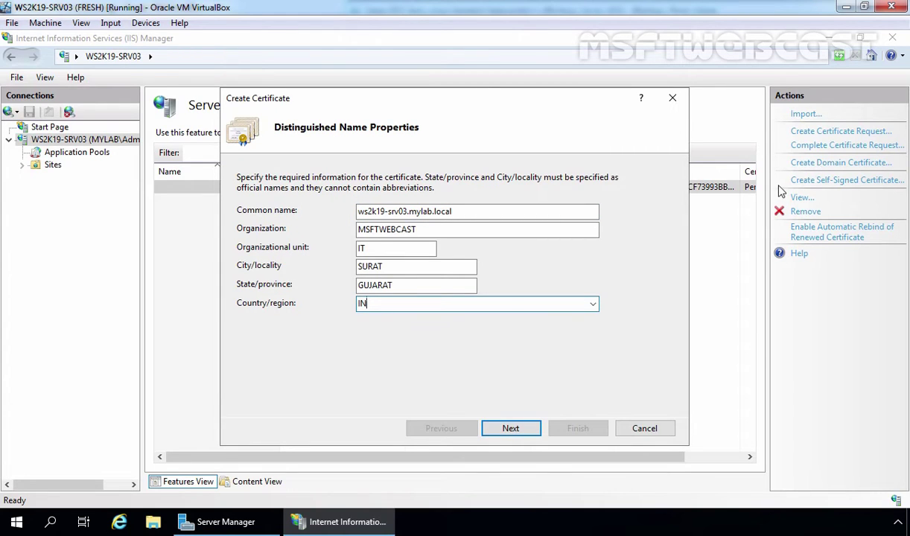
{"action": "left_click", "coordinate": [507, 430]}
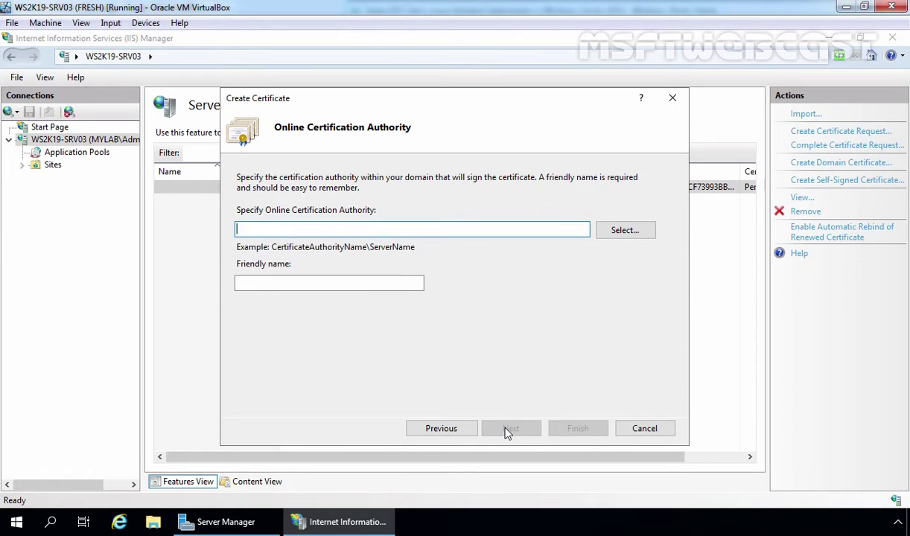
Sign the certificate with mylab-WS2K19-DC01-CA, name it 'RD WEB ACCESS CERT', and finish
{"action": "left_click", "coordinate": [627, 234]}
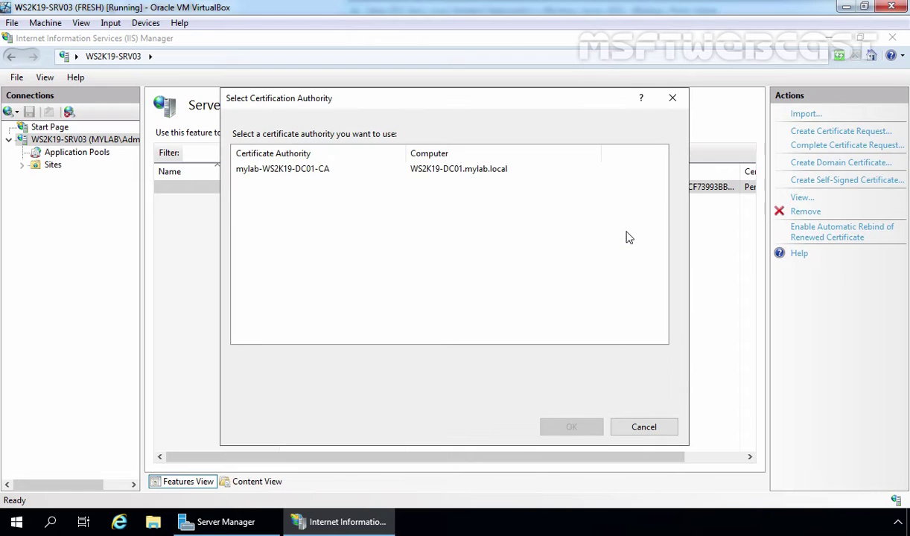
{"action": "left_click", "coordinate": [252, 164]}
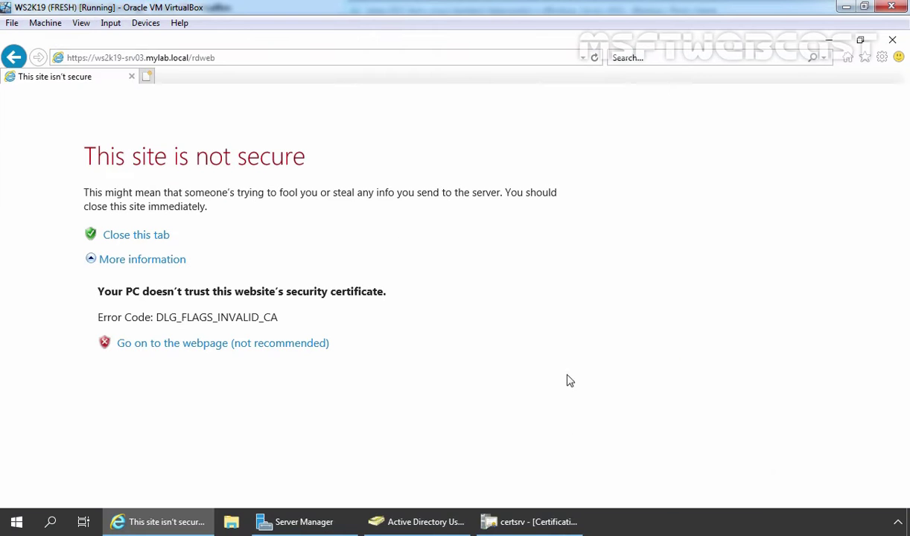
{"action": "left_click", "coordinate": [514, 522]}
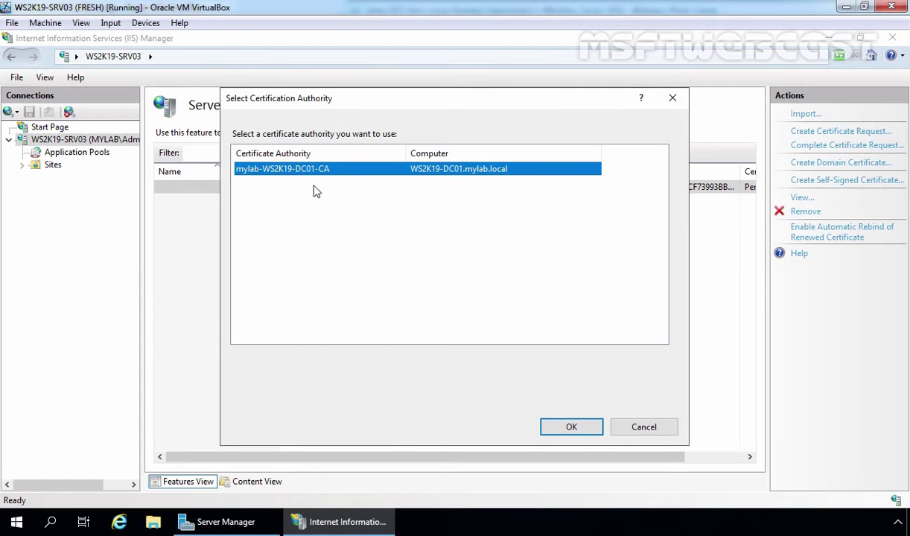
{"action": "left_click", "coordinate": [572, 429]}
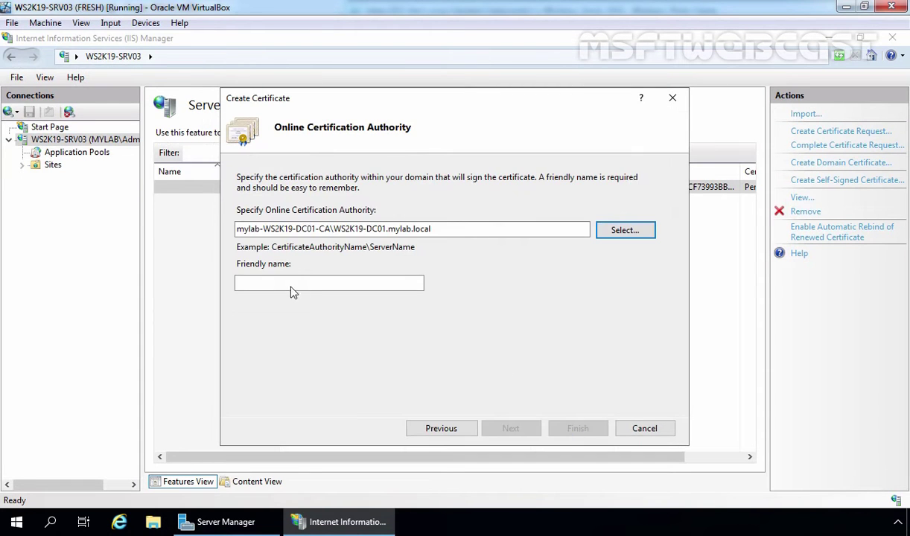
{"action": "left_click", "coordinate": [283, 281]}
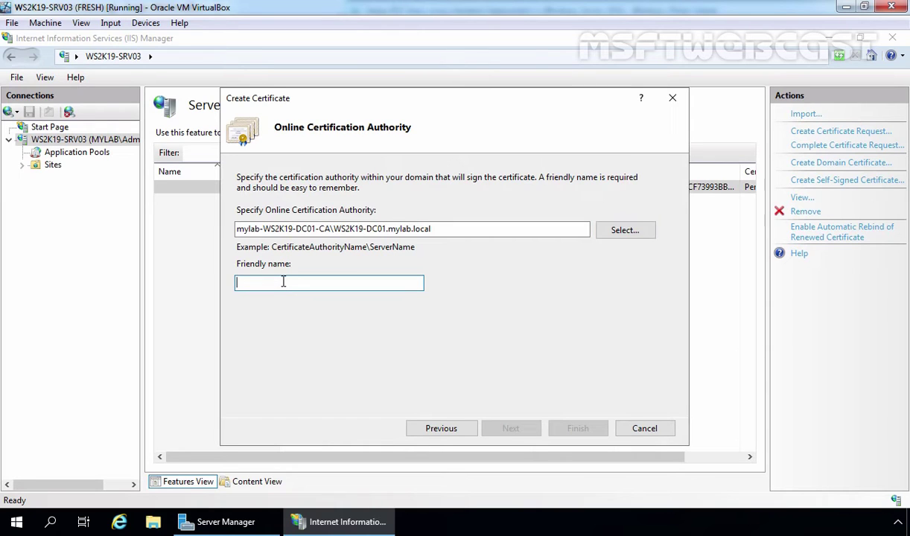
{"action": "type", "text": "RD WEB ACCESS CERT"}
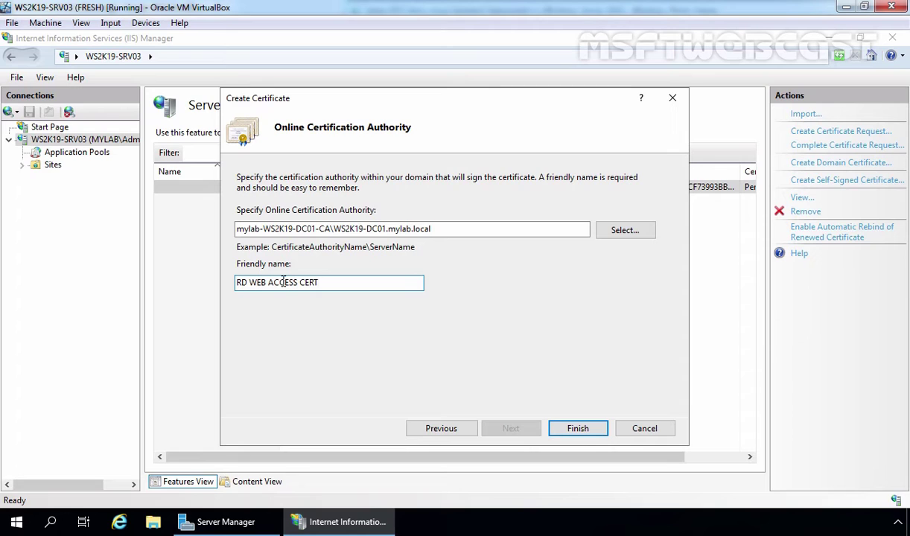
{"action": "left_click", "coordinate": [581, 430]}
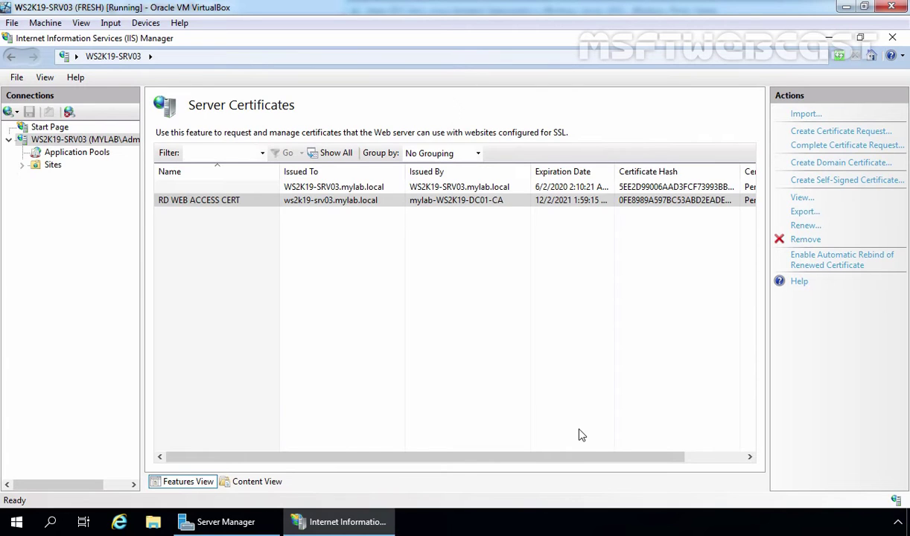
Reopen the RD WEB ACCESS CERT certificate and view its Details tab
{"action": "left_click", "coordinate": [173, 199]}
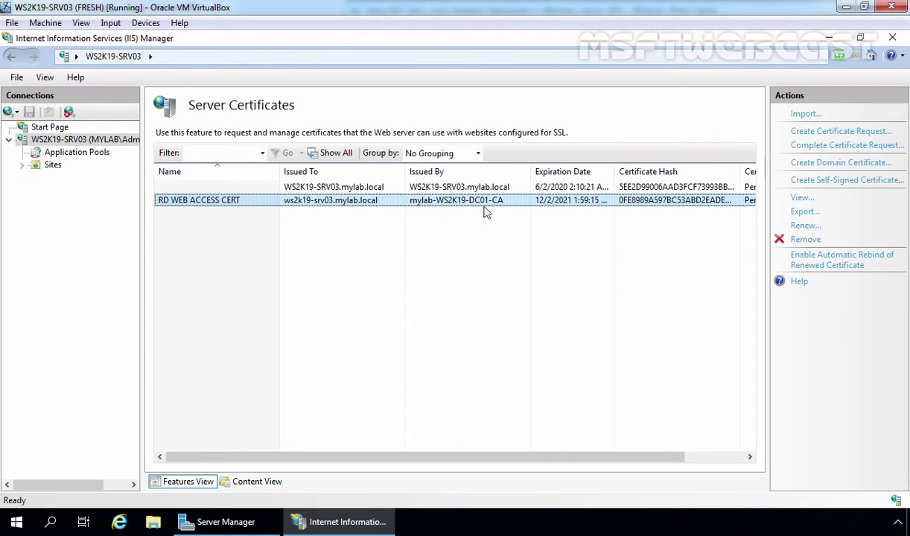
{"action": "double_click", "coordinate": [360, 203]}
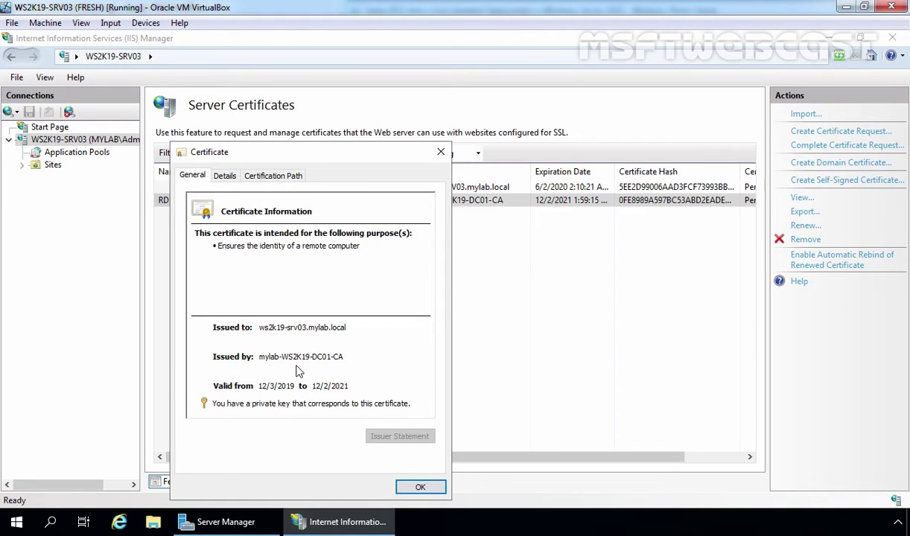
{"action": "left_click", "coordinate": [420, 487]}
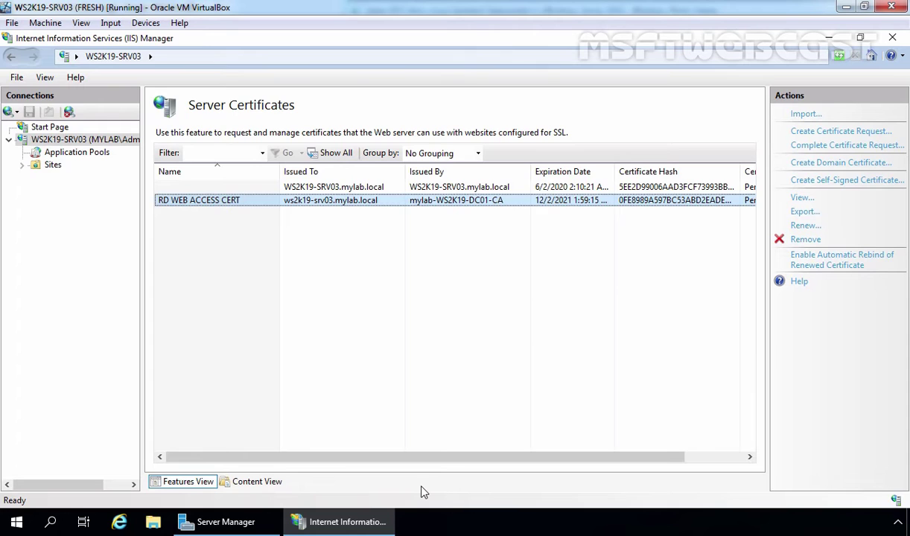
{"action": "double_click", "coordinate": [350, 200]}
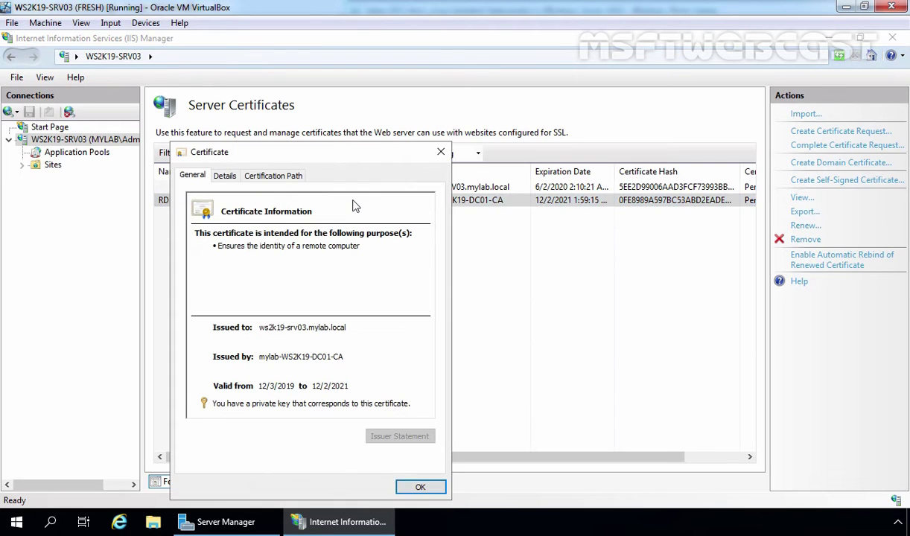
{"action": "left_click", "coordinate": [218, 176]}
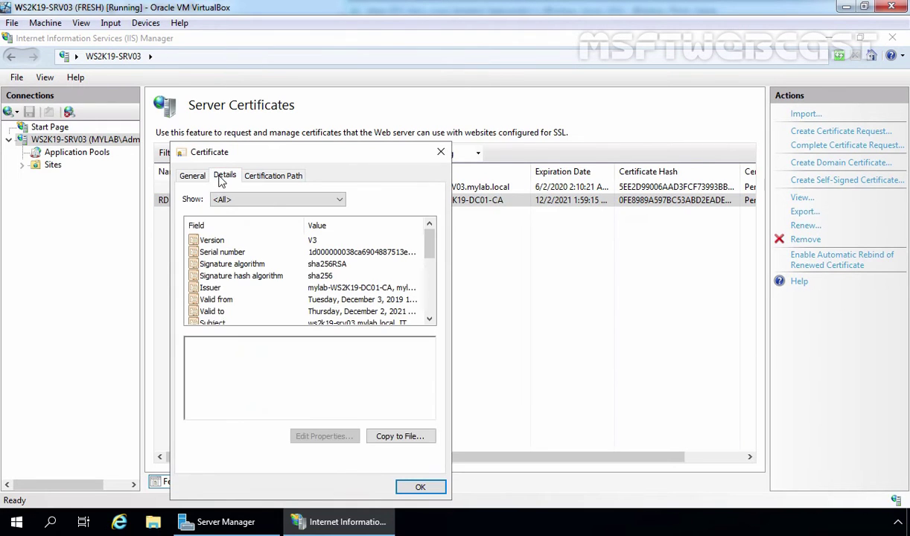
Export the certificate with its private key as a password-protected PFX file
{"action": "left_click", "coordinate": [398, 437]}
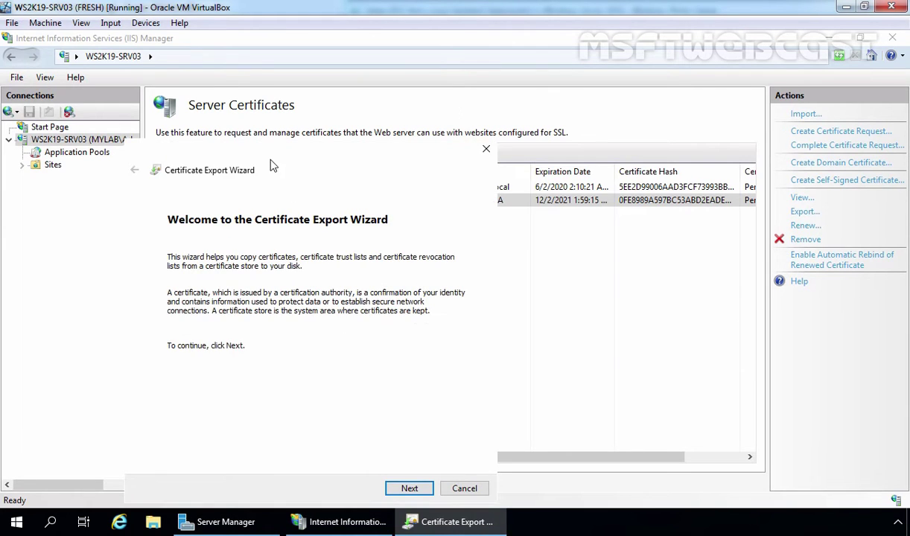
{"action": "left_click_drag", "start_coordinate": [272, 165], "coordinate": [290, 91]}
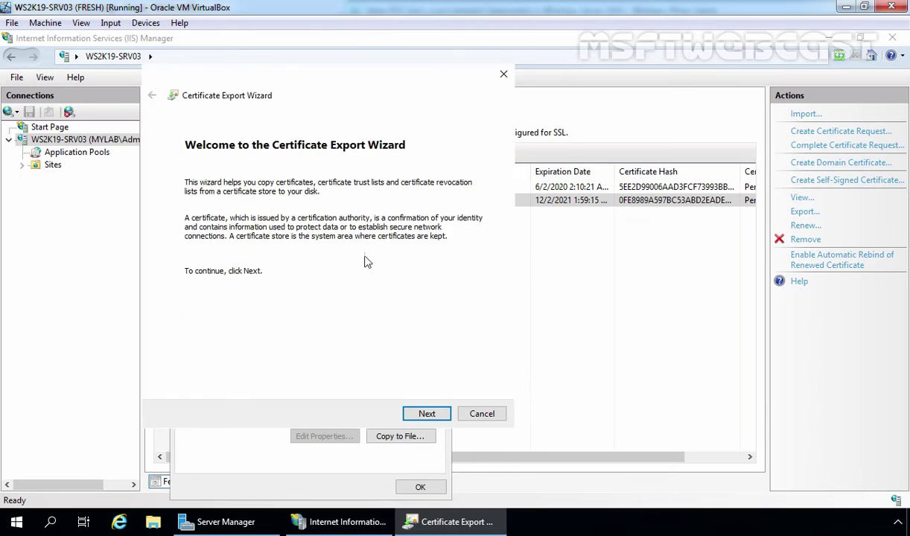
{"action": "left_click", "coordinate": [426, 415]}
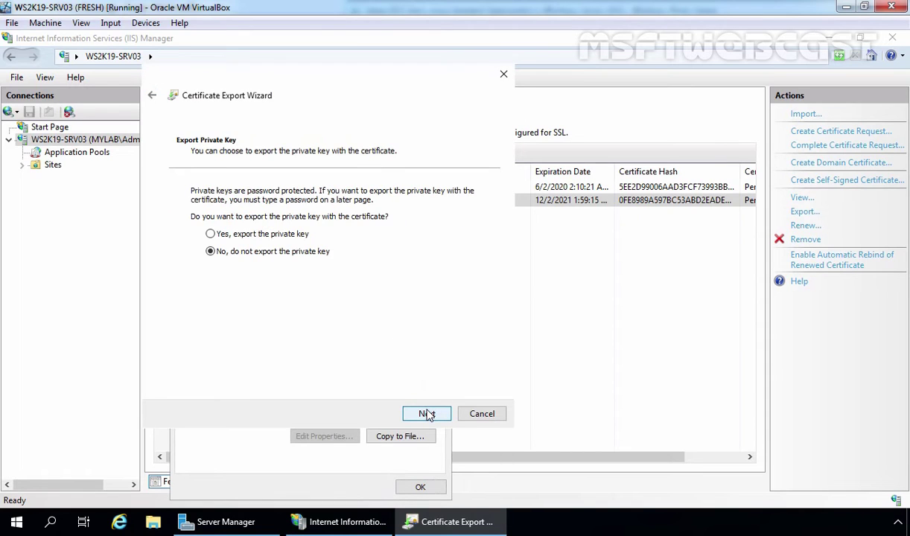
{"action": "left_click", "coordinate": [210, 235]}
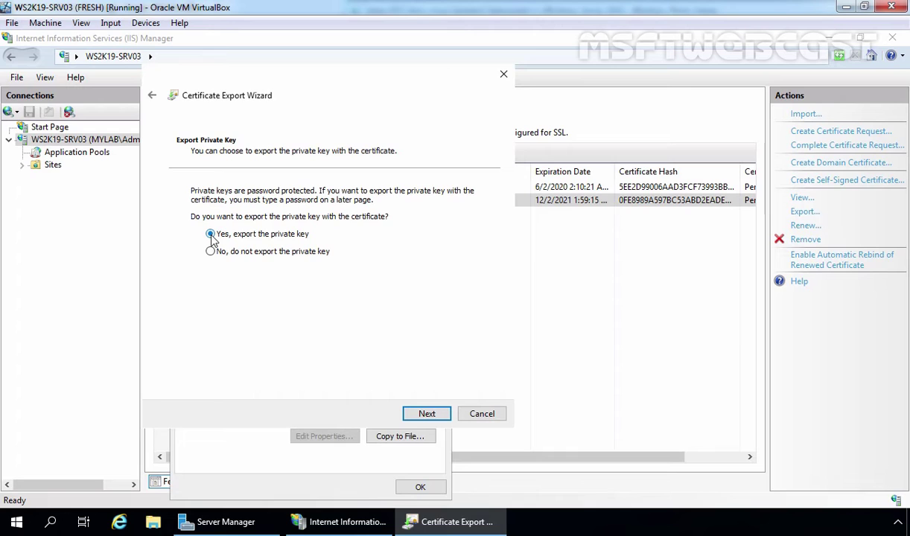
{"action": "left_click", "coordinate": [427, 416]}
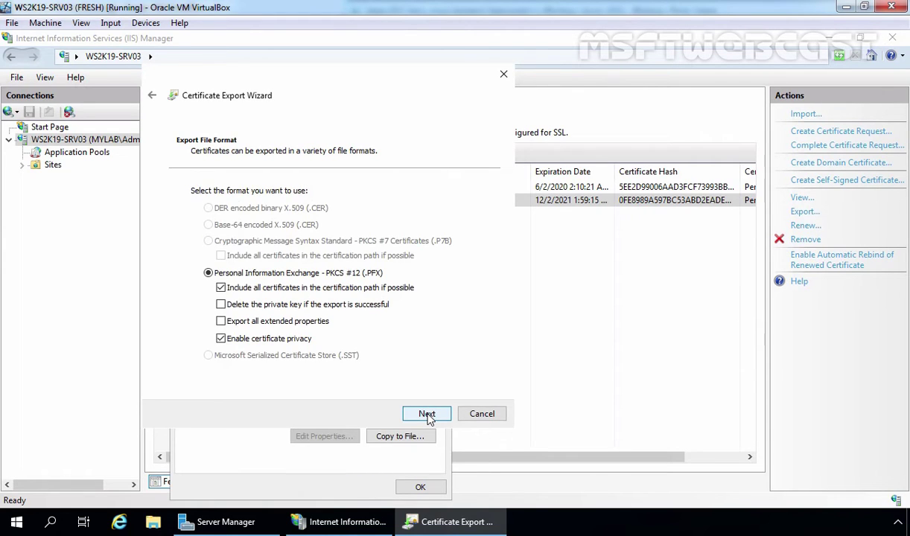
{"action": "left_click", "coordinate": [427, 415]}
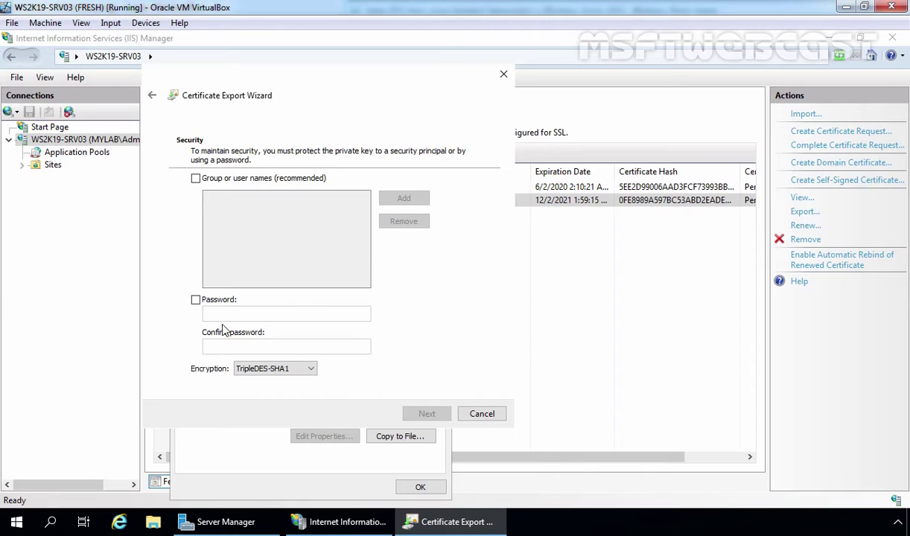
{"action": "left_click", "coordinate": [195, 299]}
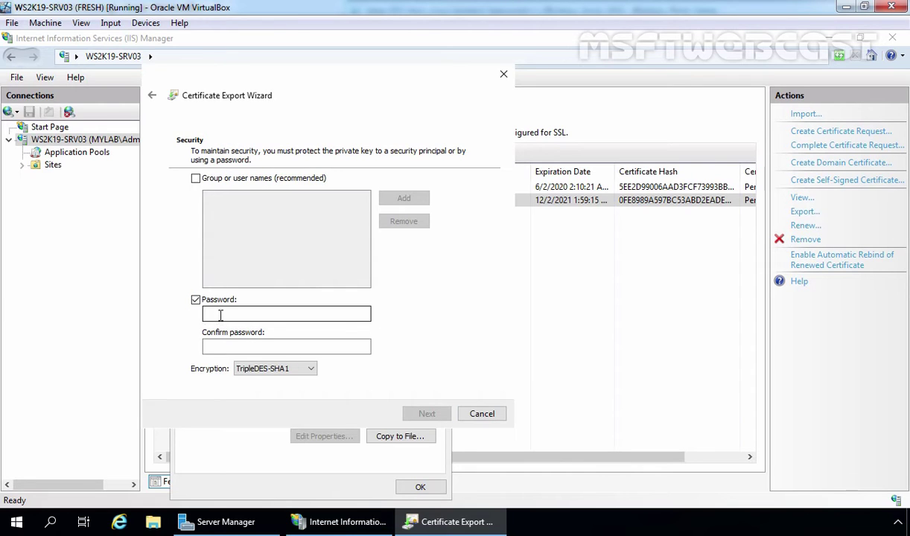
{"action": "left_click", "coordinate": [221, 315]}
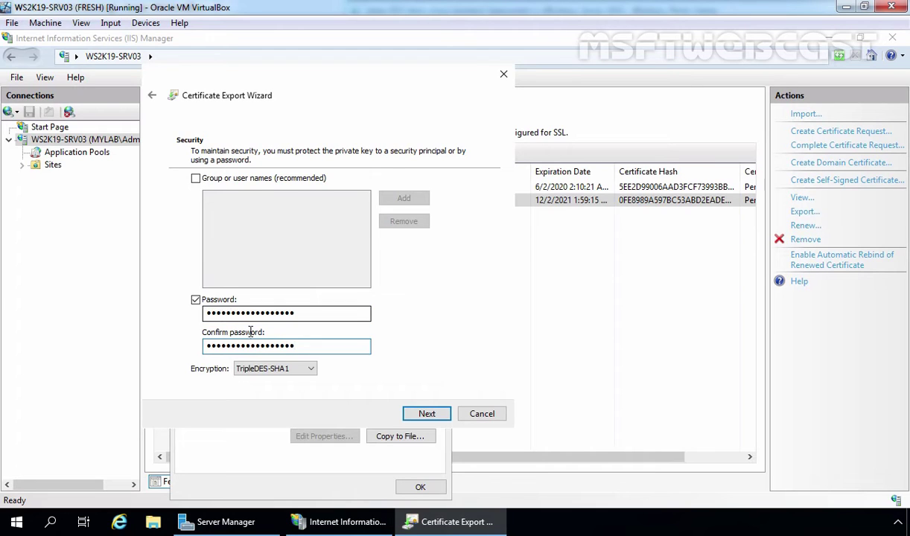
{"action": "left_click", "coordinate": [423, 417]}
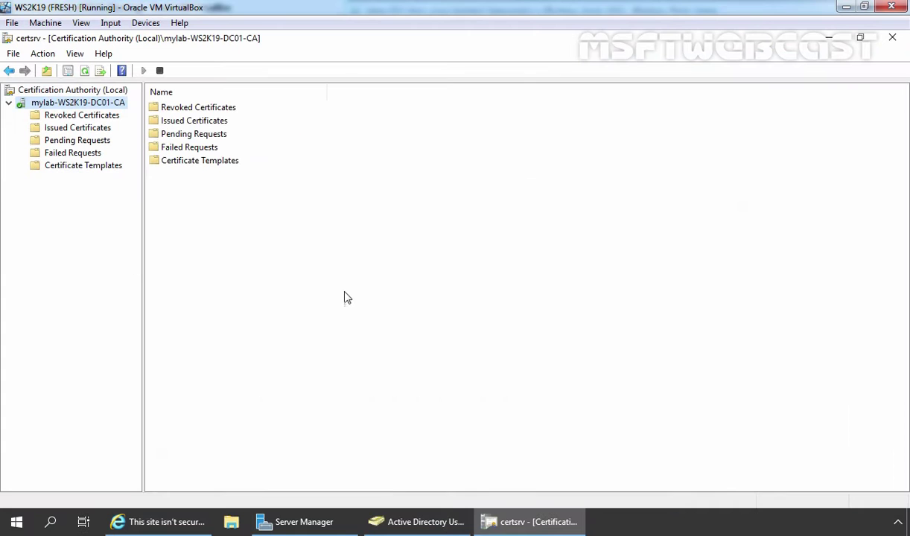
Create a new folder named Cert on Local Disk (C:)
{"action": "left_click", "coordinate": [232, 522]}
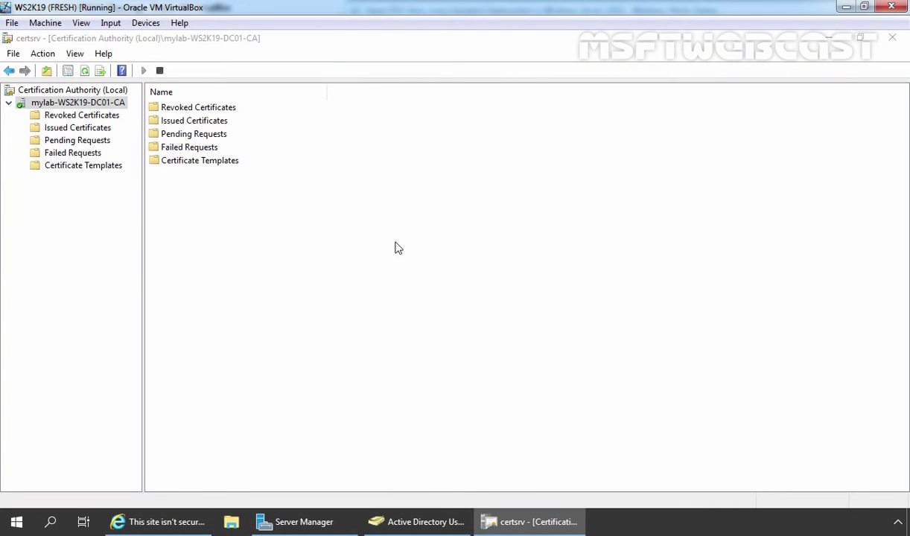
{"action": "left_click", "coordinate": [286, 314]}
{"action": "double_click", "coordinate": [286, 314]}
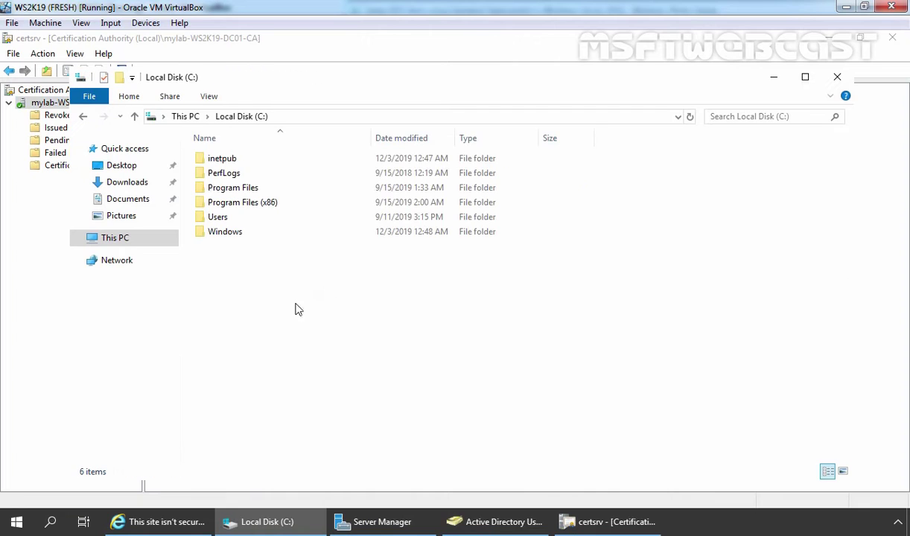
{"action": "right_click", "coordinate": [293, 300]}
{"action": "mouse_move", "coordinate": [350, 437]}
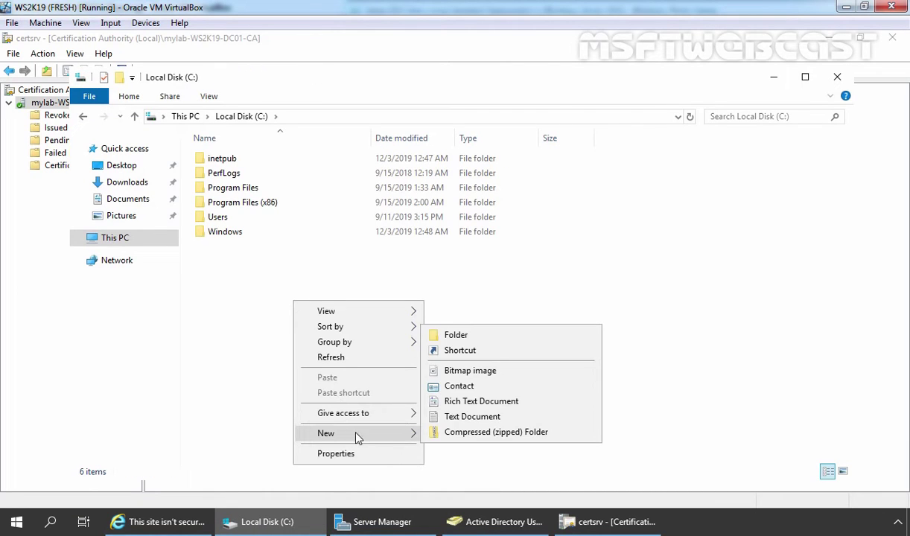
{"action": "left_click", "coordinate": [467, 336]}
{"action": "type", "text": "Cert"}
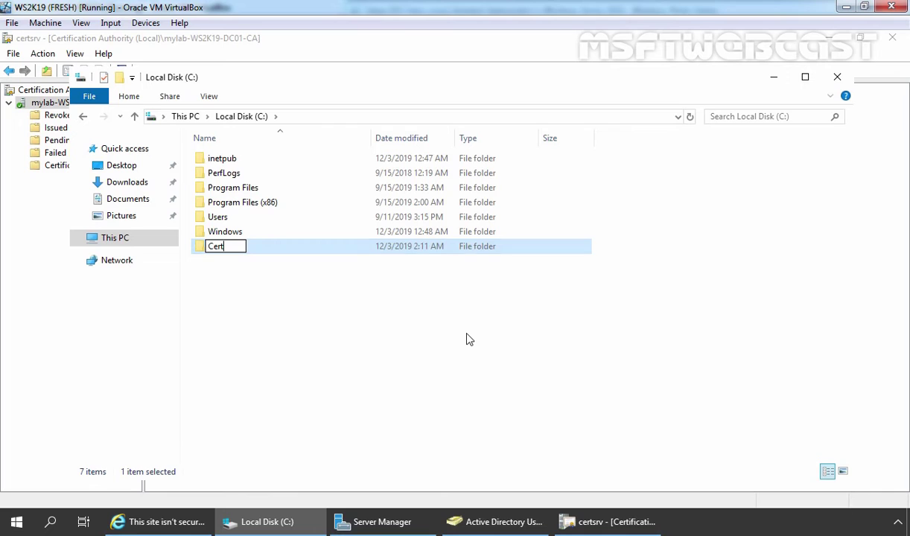
{"action": "key", "text": "Return"}
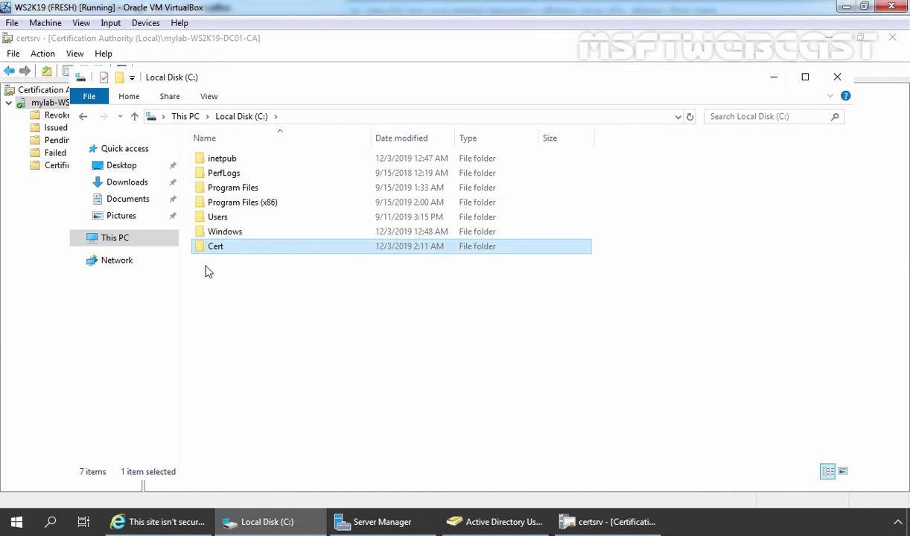
Turn on sharing for the Cert folder through Advanced Sharing
{"action": "right_click", "coordinate": [216, 249]}
{"action": "left_click", "coordinate": [270, 486]}
{"action": "left_click_drag", "start_coordinate": [286, 179], "coordinate": [292, 132]}
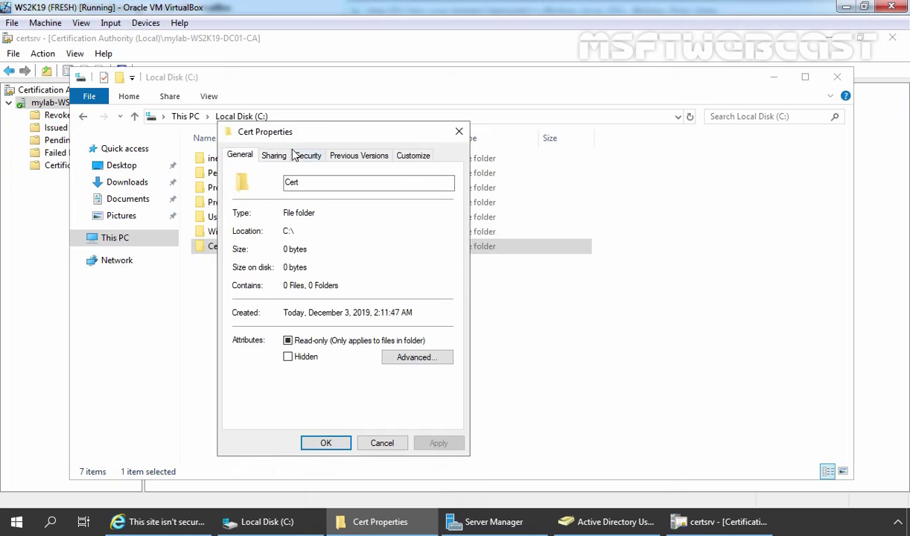
{"action": "left_click", "coordinate": [274, 156]}
{"action": "left_click", "coordinate": [289, 322]}
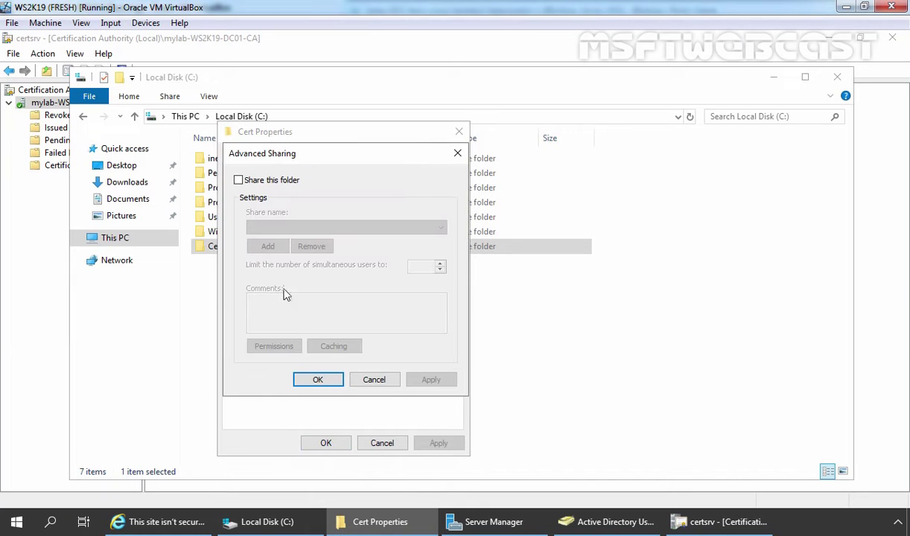
{"action": "left_click", "coordinate": [237, 180]}
Replace Everyone with Administrator holding Change and Read share permissions, then confirm all dialogs
{"action": "left_click", "coordinate": [274, 346]}
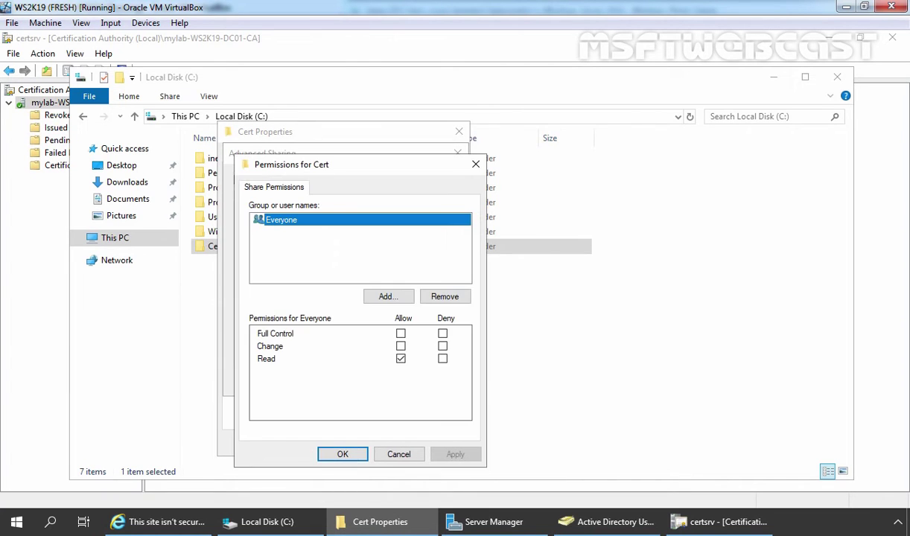
{"action": "left_click", "coordinate": [441, 296]}
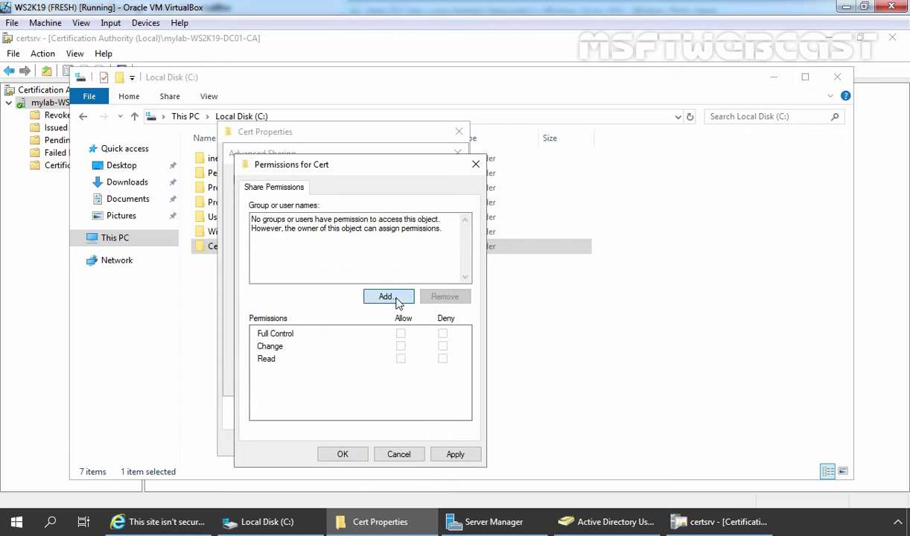
{"action": "left_click", "coordinate": [387, 298]}
{"action": "type", "text": "administrator"}
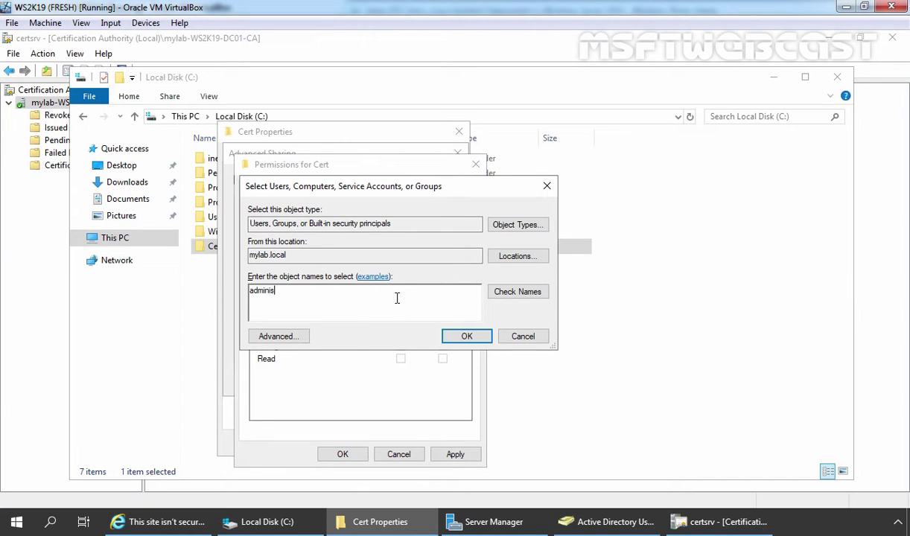
{"action": "left_click", "coordinate": [517, 292]}
{"action": "left_click", "coordinate": [555, 429]}
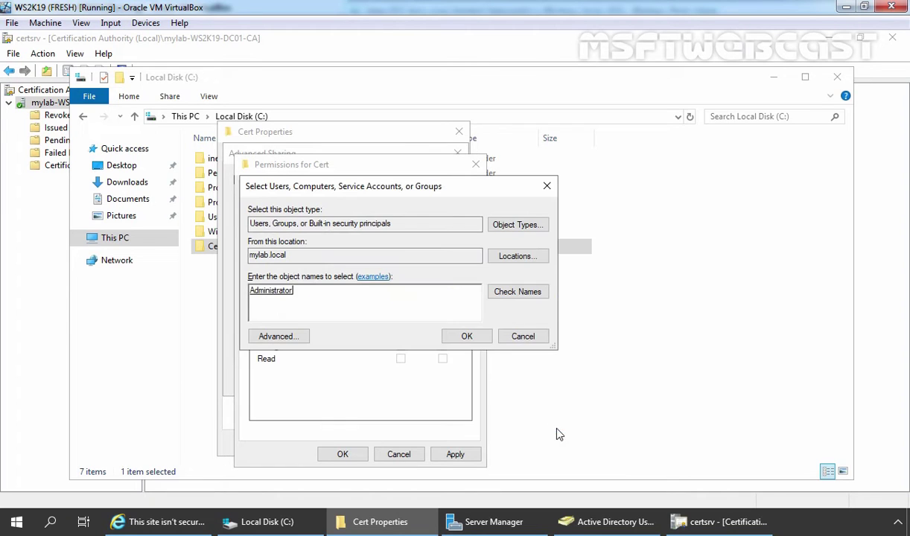
{"action": "left_click", "coordinate": [446, 328]}
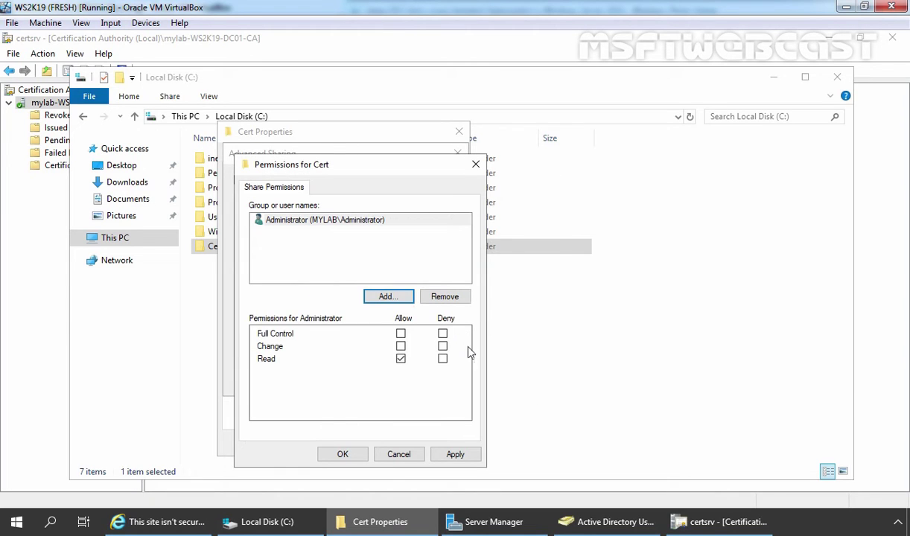
{"action": "left_click", "coordinate": [401, 346]}
{"action": "left_click", "coordinate": [455, 454]}
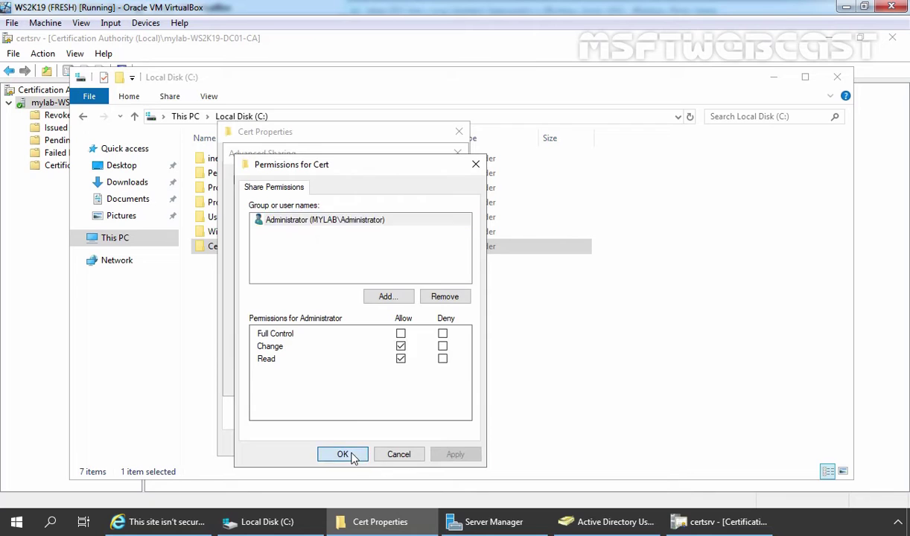
{"action": "left_click", "coordinate": [344, 454]}
{"action": "left_click", "coordinate": [320, 380]}
{"action": "left_click", "coordinate": [326, 444]}
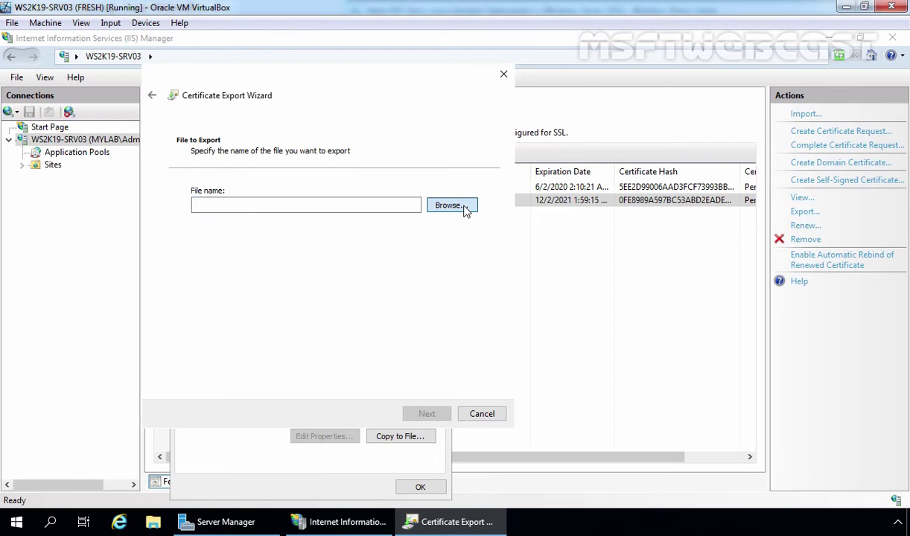
Save the export as RDWebAccessCert in the \\ws2k19-dc01\cert share
{"action": "left_click", "coordinate": [462, 206]}
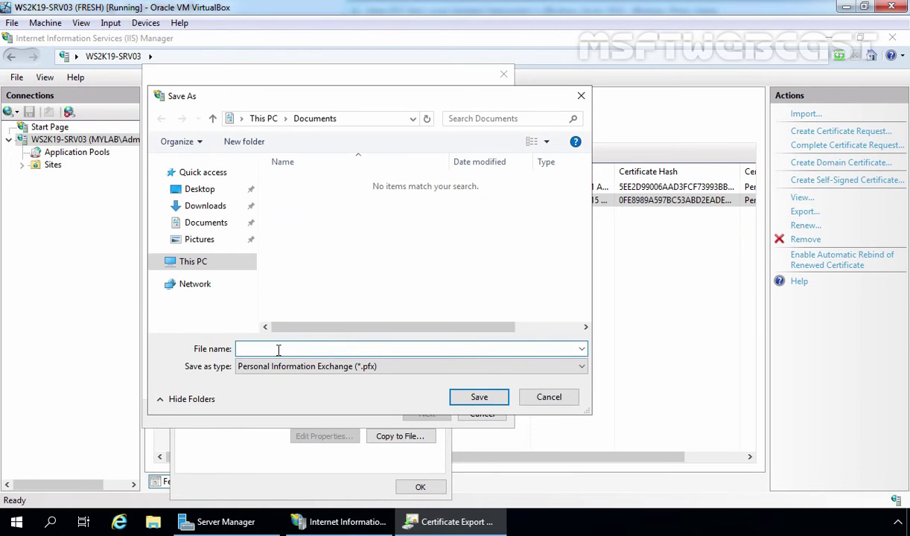
{"action": "type", "text": "\\\\ws2k19-dc01\\cert"}
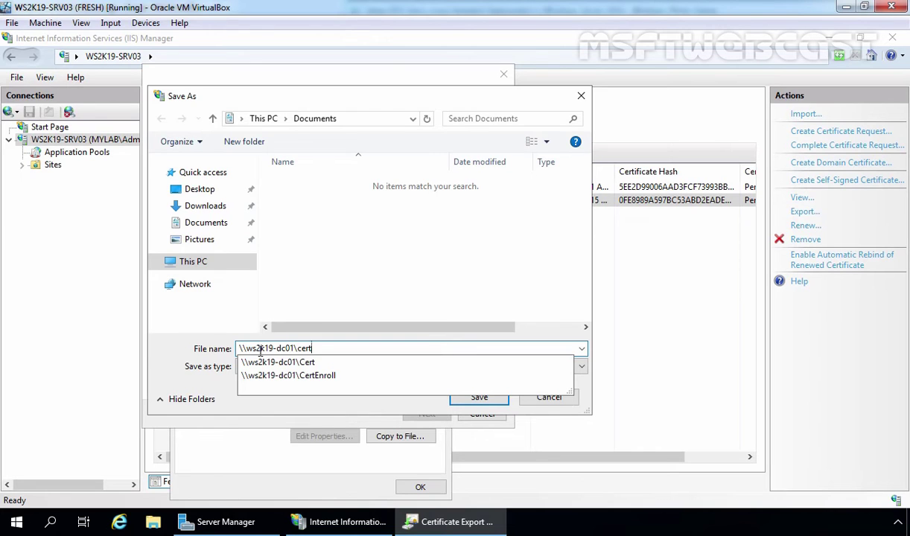
{"action": "key", "text": "Return"}
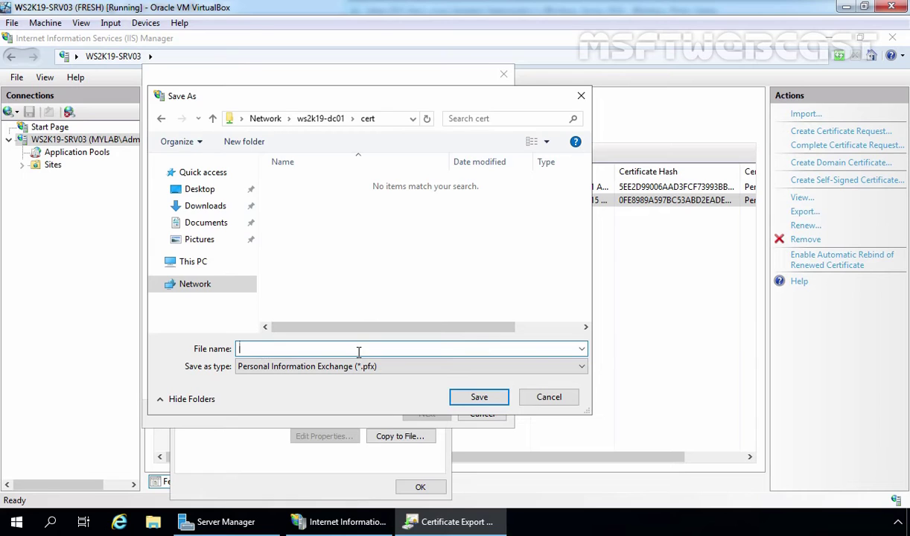
{"action": "type", "text": "RDWebAccessCert"}
{"action": "left_click", "coordinate": [479, 397]}
Complete the export wizard and close the certificate details
{"action": "left_click", "coordinate": [423, 417]}
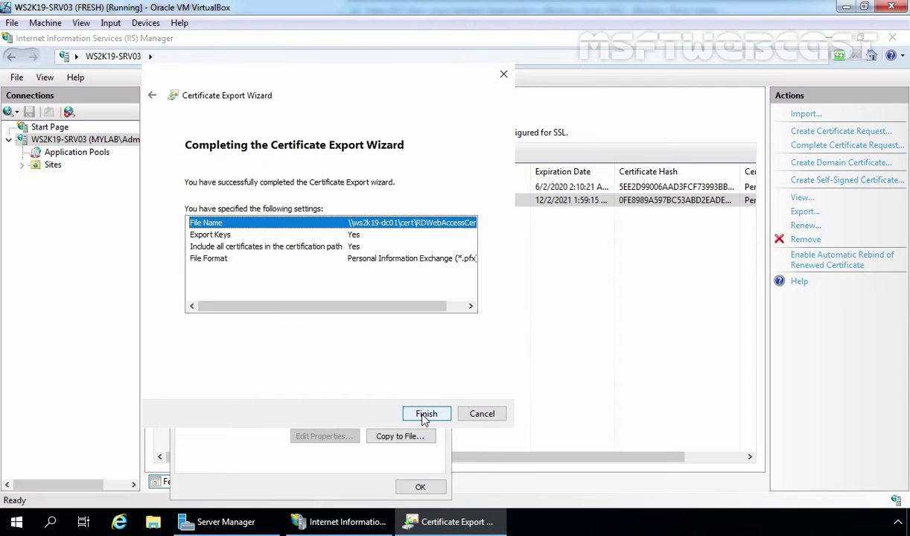
{"action": "left_click", "coordinate": [424, 415]}
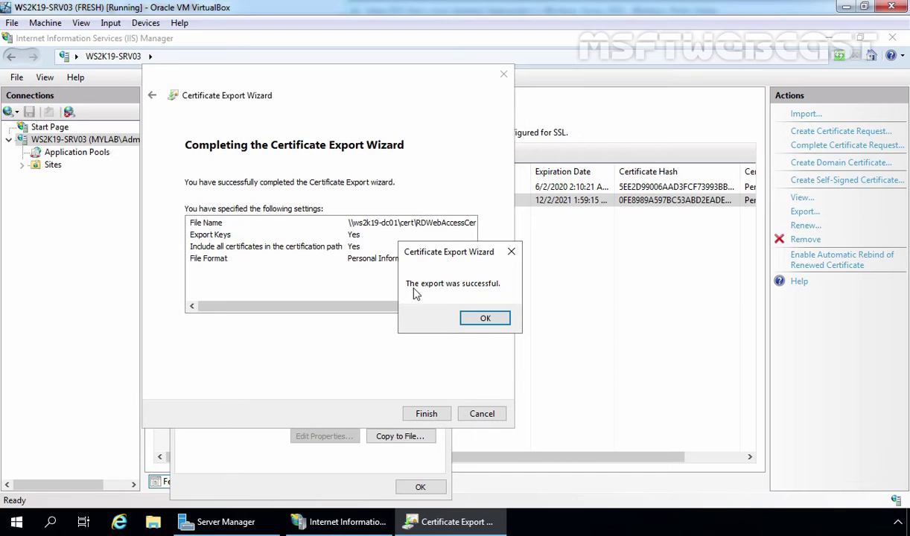
{"action": "left_click", "coordinate": [486, 319]}
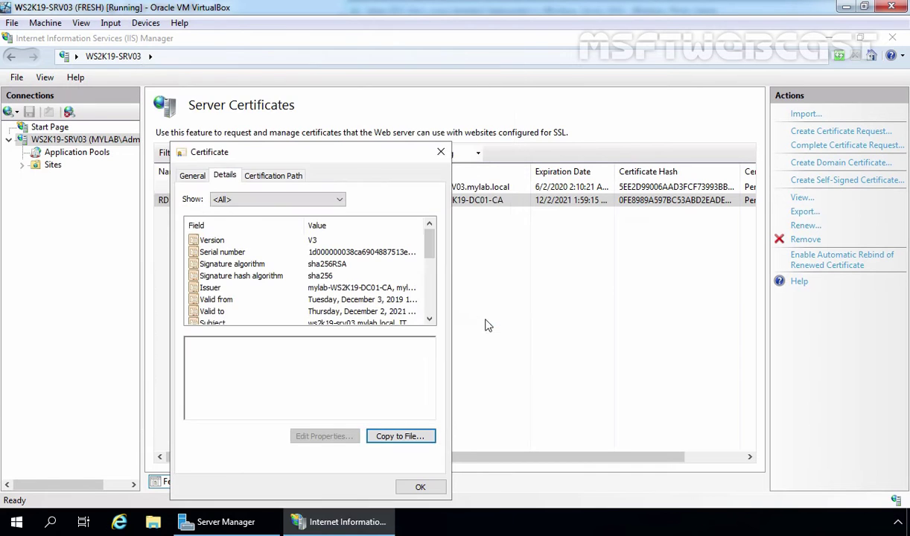
{"action": "left_click", "coordinate": [420, 486]}
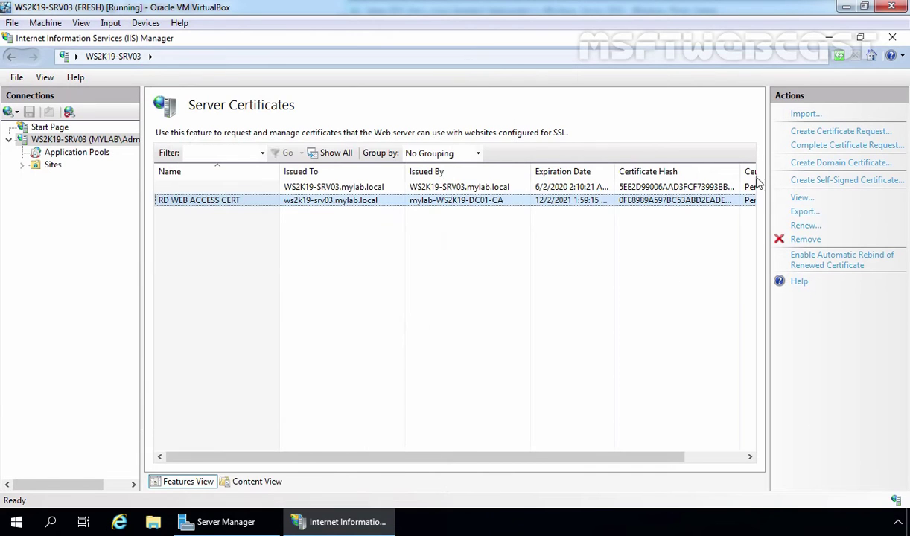
Close IIS Manager and confirm C:\Cert holds the exported RDWebAccessCert file
{"action": "left_click", "coordinate": [893, 38]}
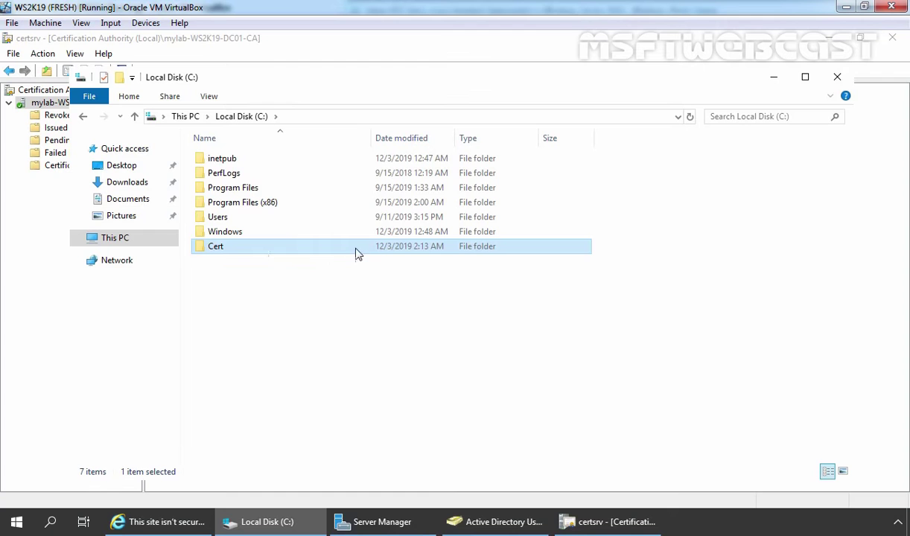
{"action": "double_click", "coordinate": [216, 248]}
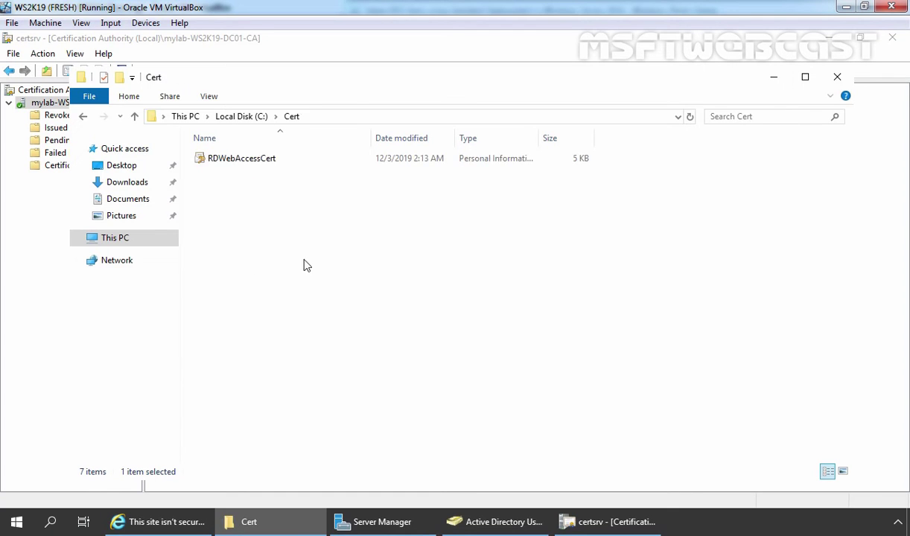
{"action": "left_click_drag", "start_coordinate": [328, 257], "coordinate": [223, 162]}
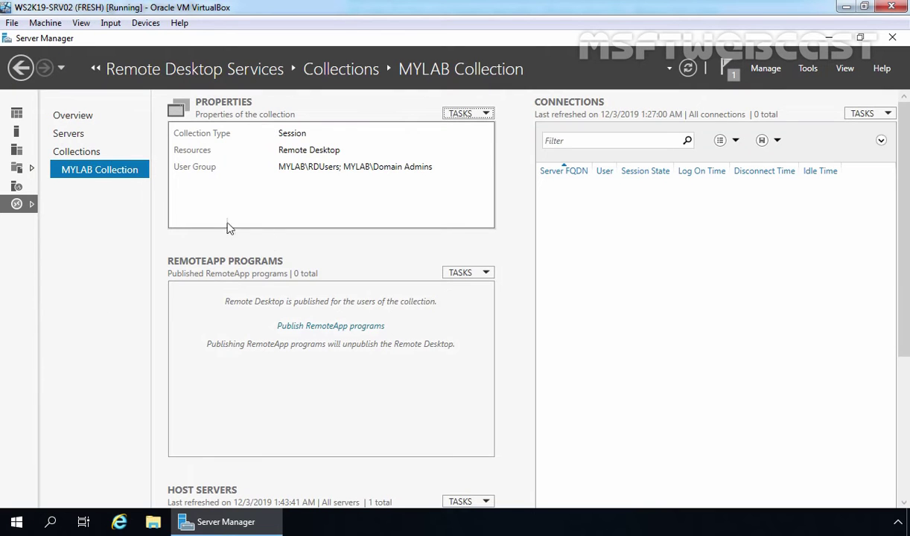
Open the Certificates page of Edit Deployment Properties and select the RD Web Access role service
{"action": "left_click", "coordinate": [74, 153]}
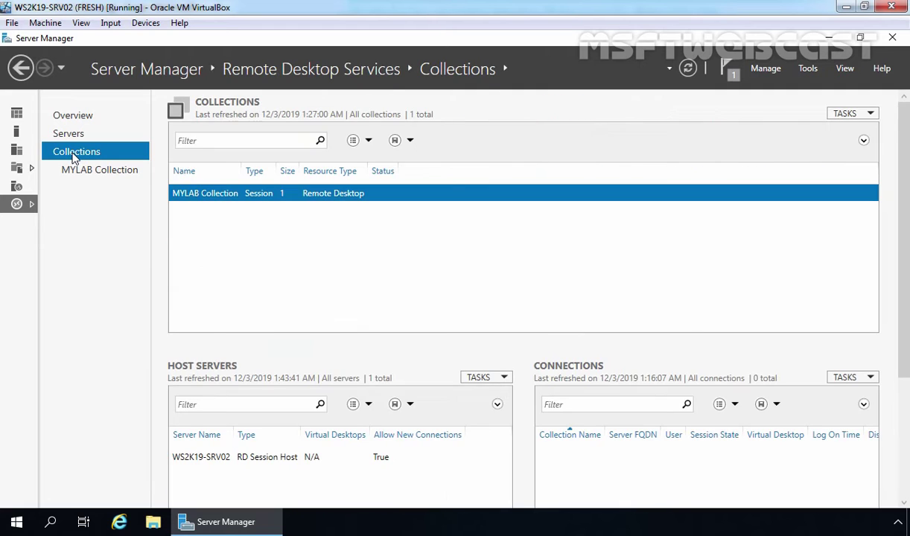
{"action": "left_click", "coordinate": [869, 114]}
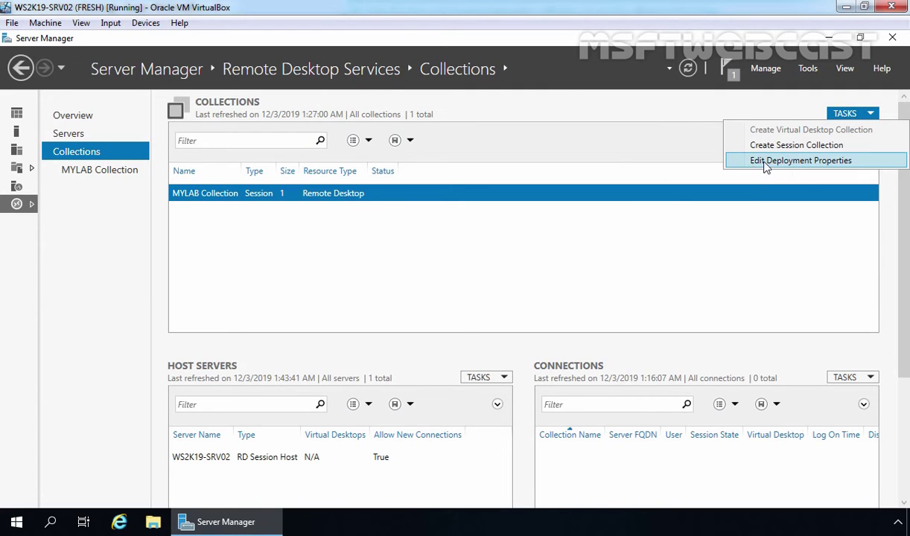
{"action": "left_click", "coordinate": [798, 162]}
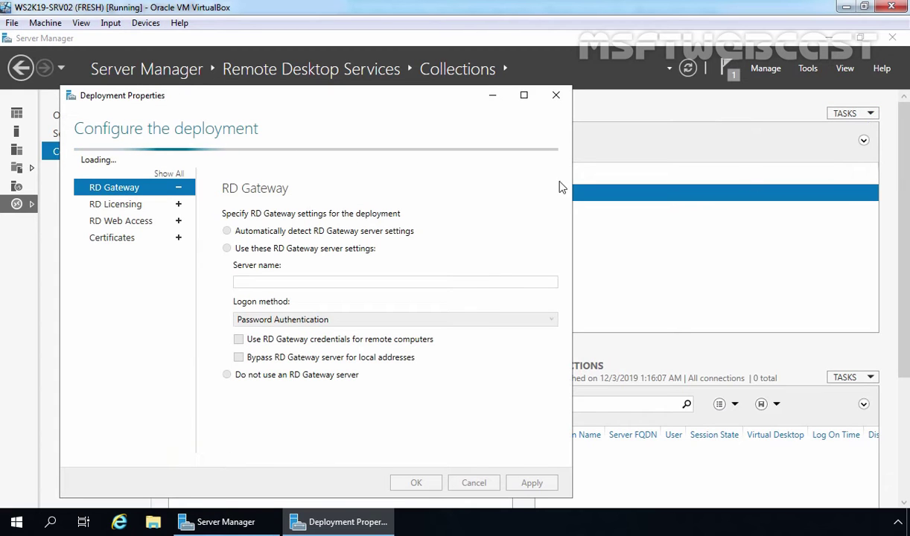
{"action": "left_click_drag", "start_coordinate": [283, 101], "coordinate": [280, 73]}
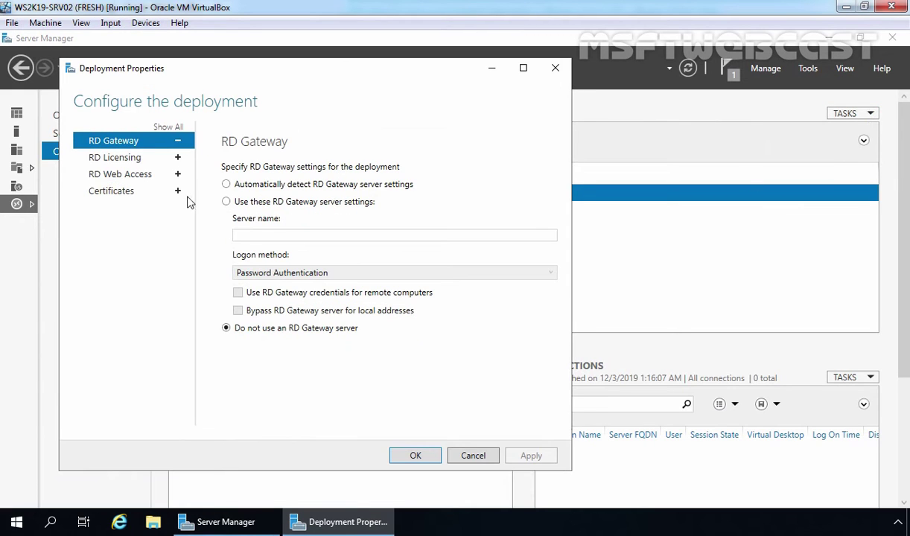
{"action": "left_click", "coordinate": [114, 195]}
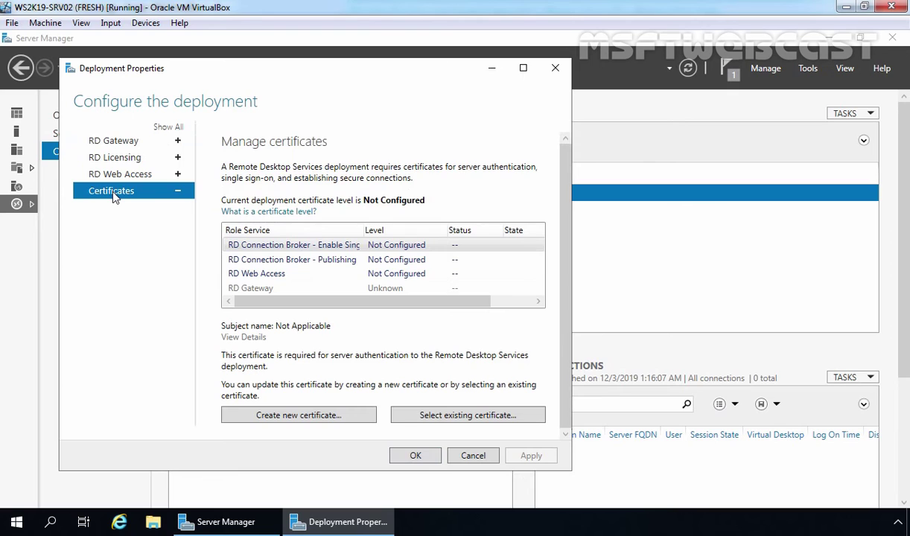
{"action": "left_click", "coordinate": [247, 273]}
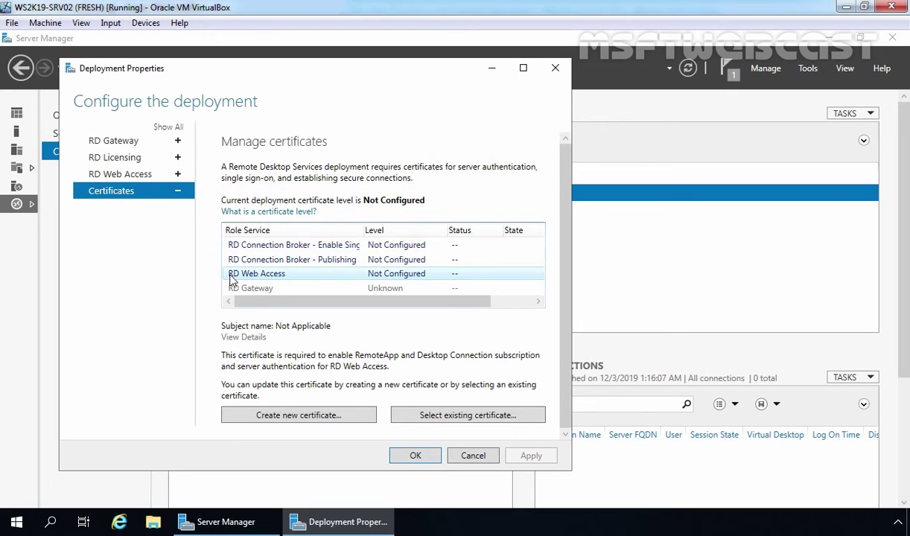
{"action": "left_click", "coordinate": [393, 281]}
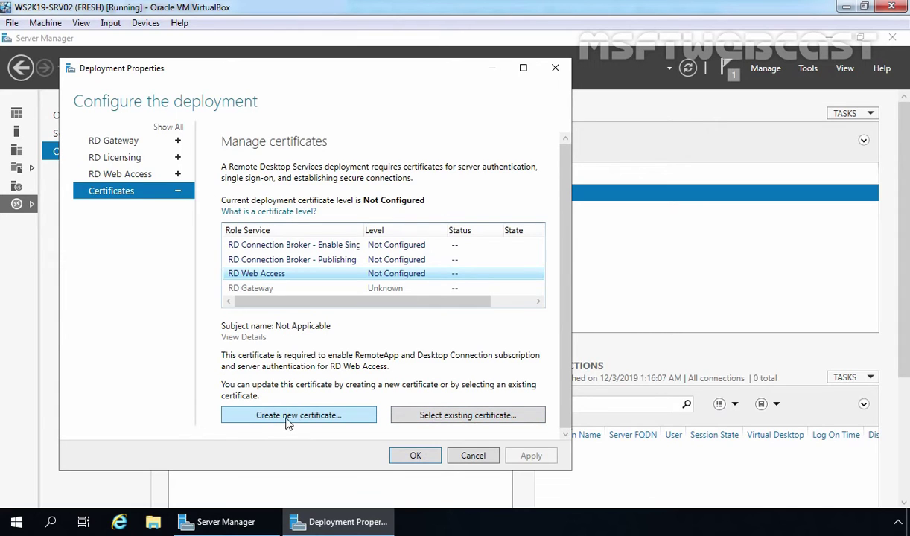
Choose the existing certificate file \\ws2k19-dc01\cert\RDWebAccessCert.pfx for RD Web Access
{"action": "left_click", "coordinate": [457, 416]}
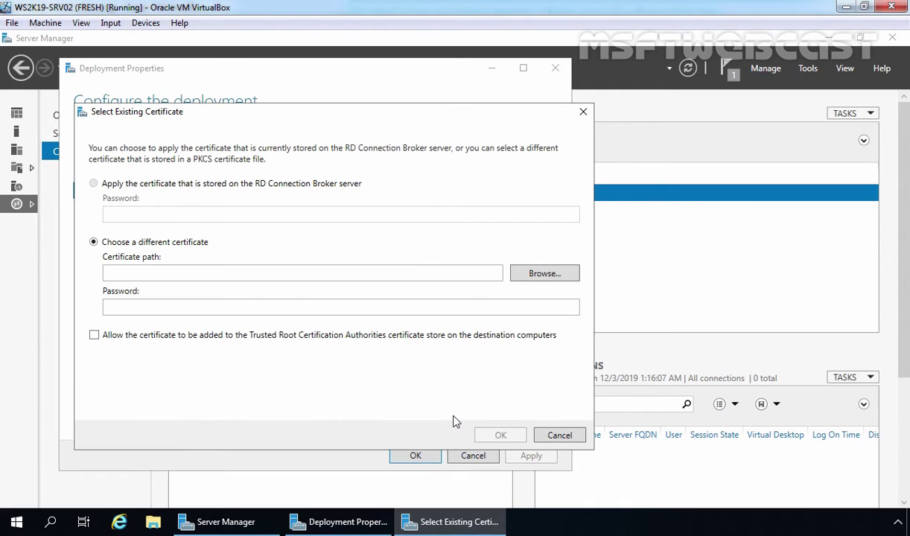
{"action": "left_click", "coordinate": [543, 275]}
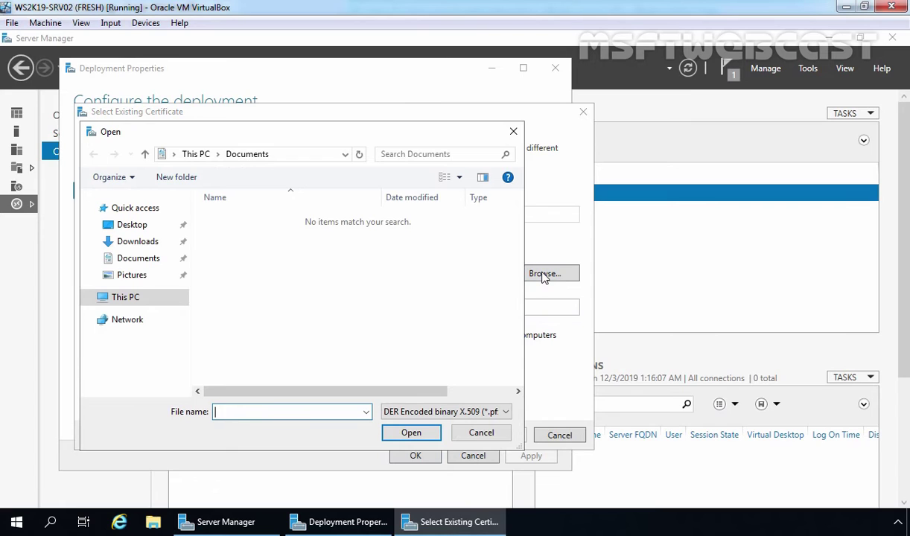
{"action": "type", "text": "\\\\ws2k19-dc01\\cert"}
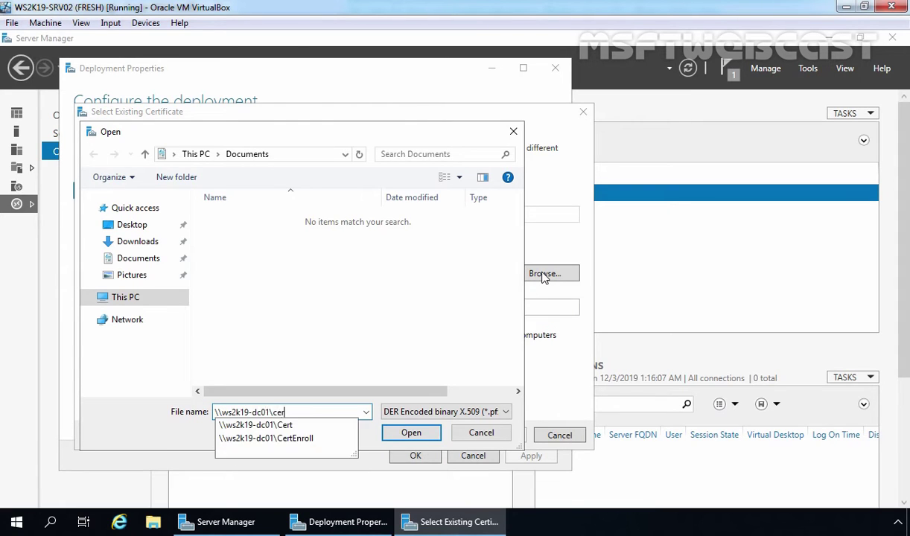
{"action": "left_click", "coordinate": [406, 433]}
{"action": "left_click", "coordinate": [250, 223]}
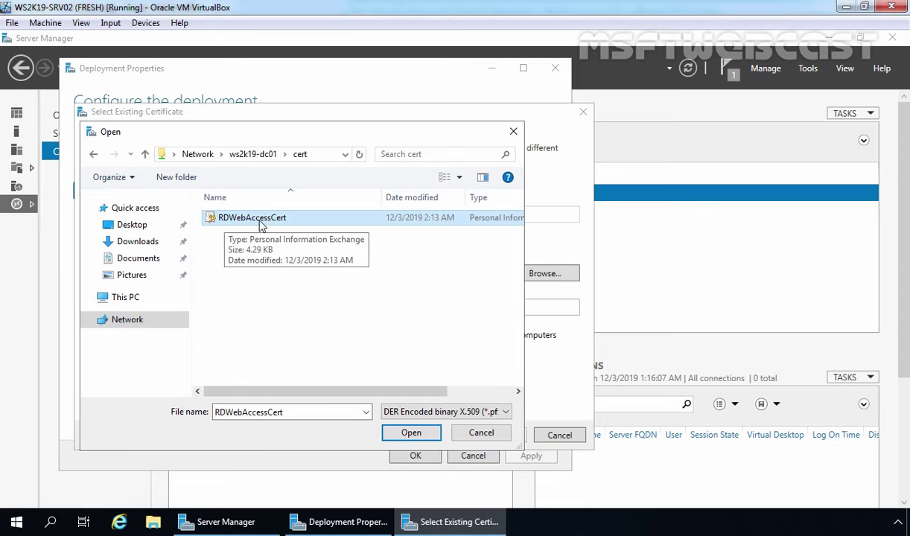
{"action": "double_click", "coordinate": [252, 219]}
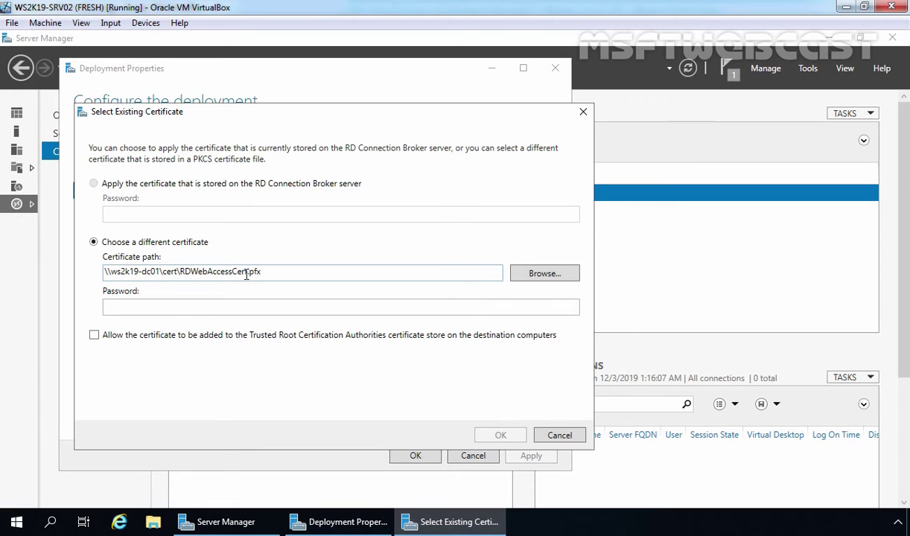
Enter the certificate's password, allow adding it to trusted root authorities, and confirm
{"action": "left_click", "coordinate": [193, 310]}
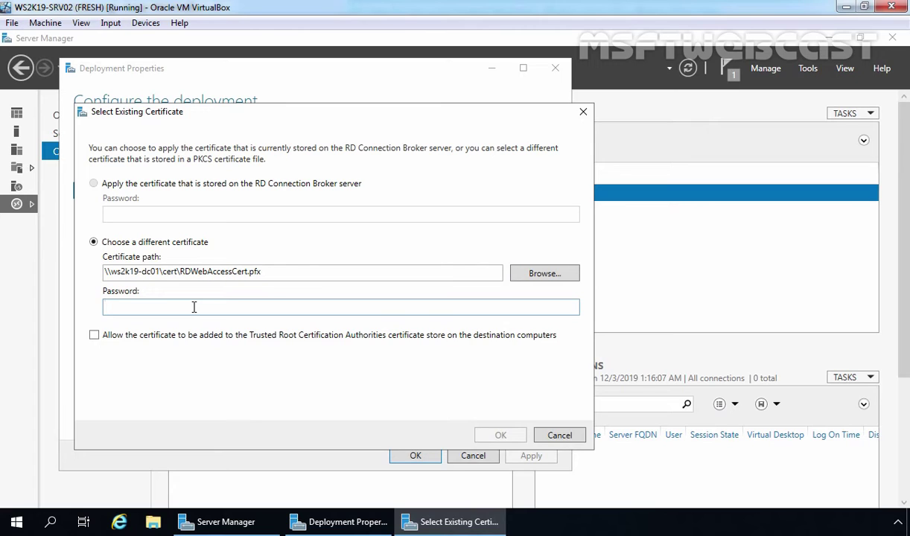
{"action": "key", "text": "ctrl+v"}
{"action": "left_click", "coordinate": [95, 337]}
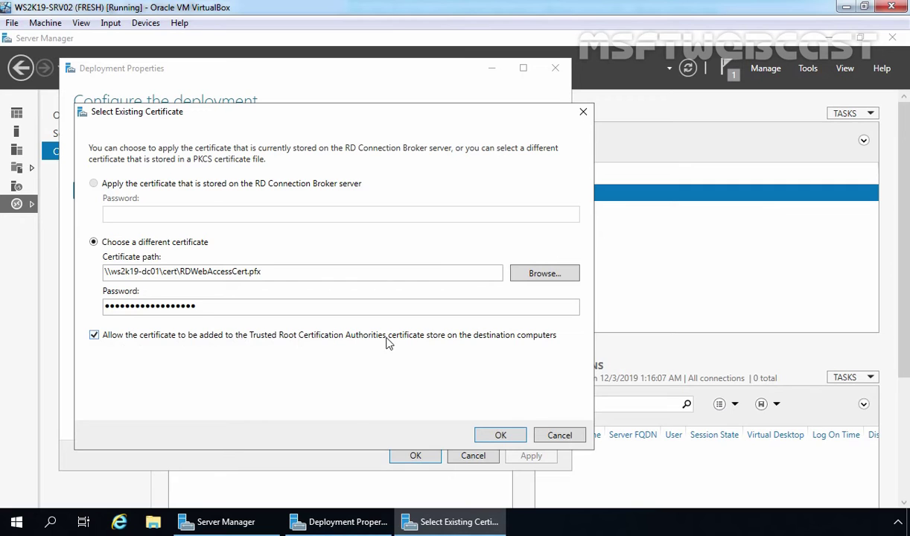
{"action": "left_click", "coordinate": [500, 435]}
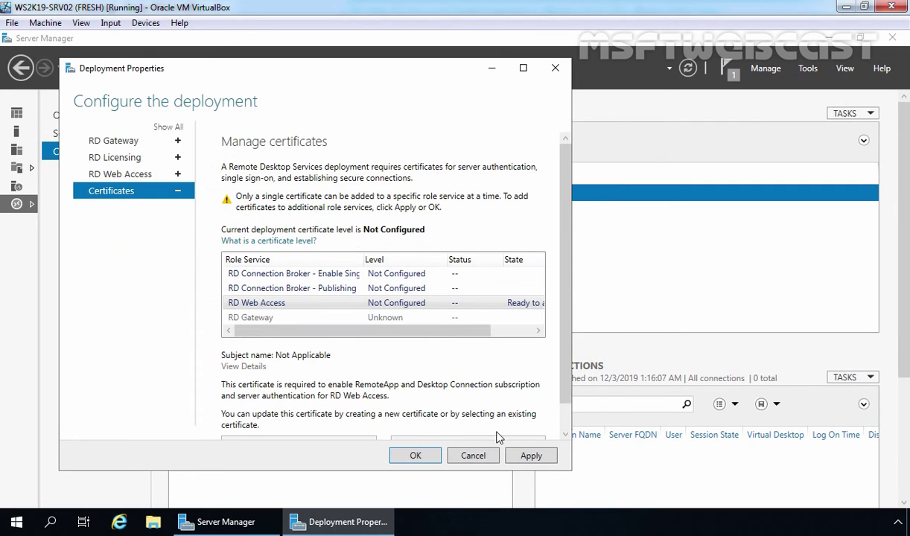
Apply the RD Web Access certificate, review its details, then close Deployment Properties with OK
{"action": "left_click", "coordinate": [531, 455]}
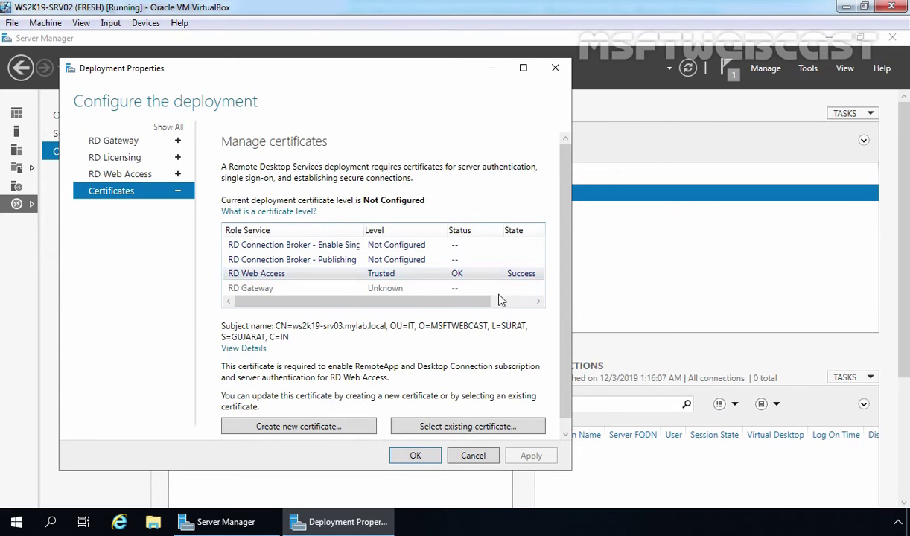
{"action": "left_click_drag", "start_coordinate": [489, 300], "coordinate": [324, 330]}
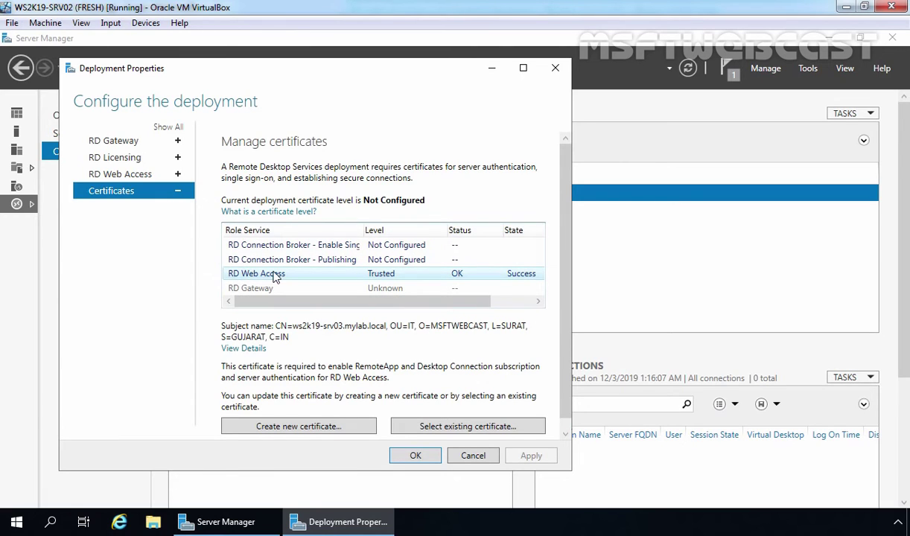
{"action": "left_click", "coordinate": [237, 350]}
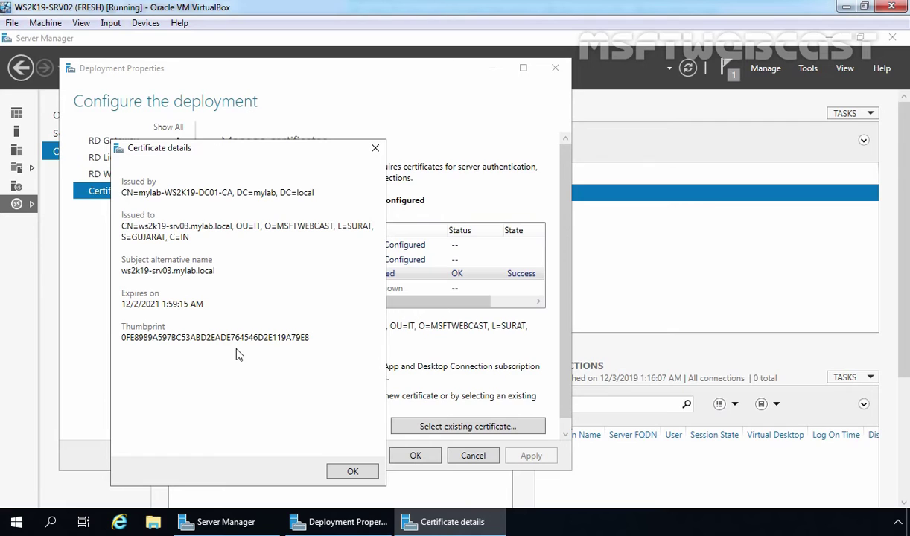
{"action": "left_click", "coordinate": [352, 471]}
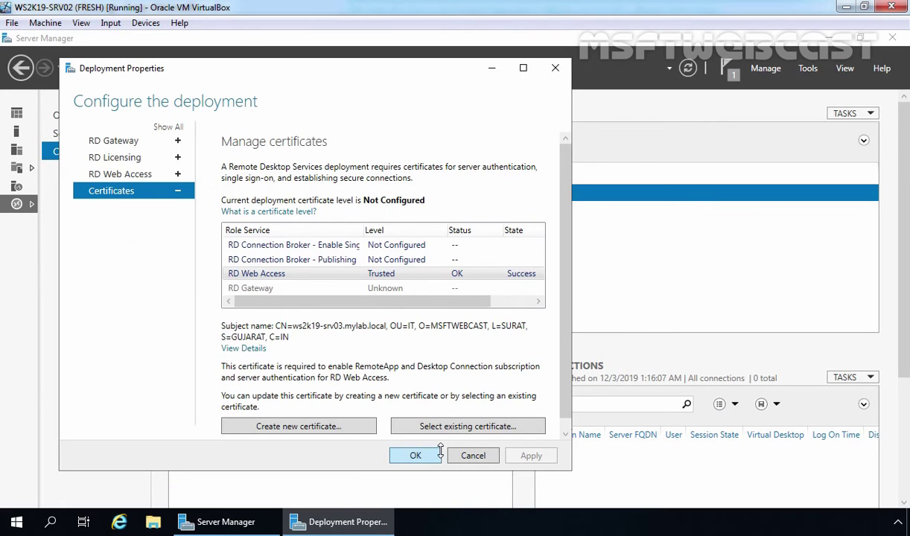
{"action": "left_click", "coordinate": [415, 456]}
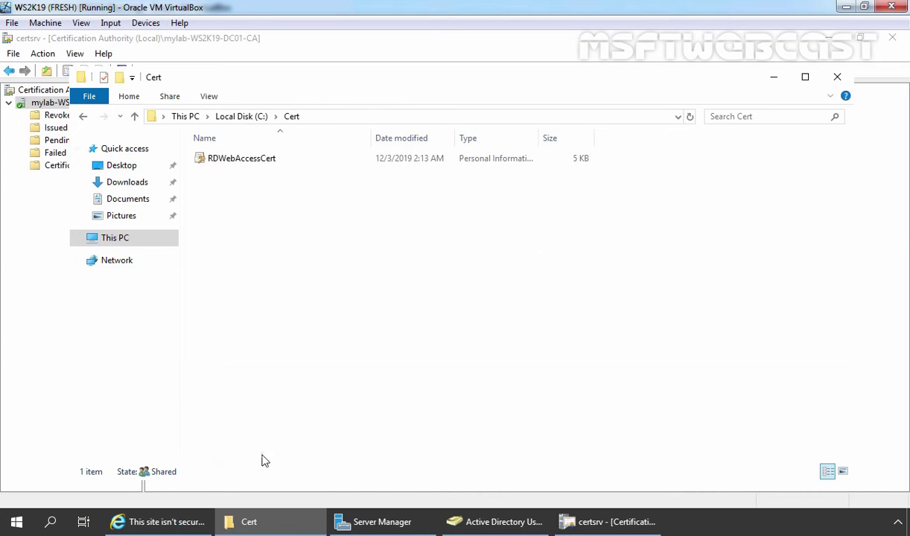
In Internet Explorer, replace the certificate-warning tab with the rdweb site reloaded from address history
{"action": "left_click", "coordinate": [163, 520]}
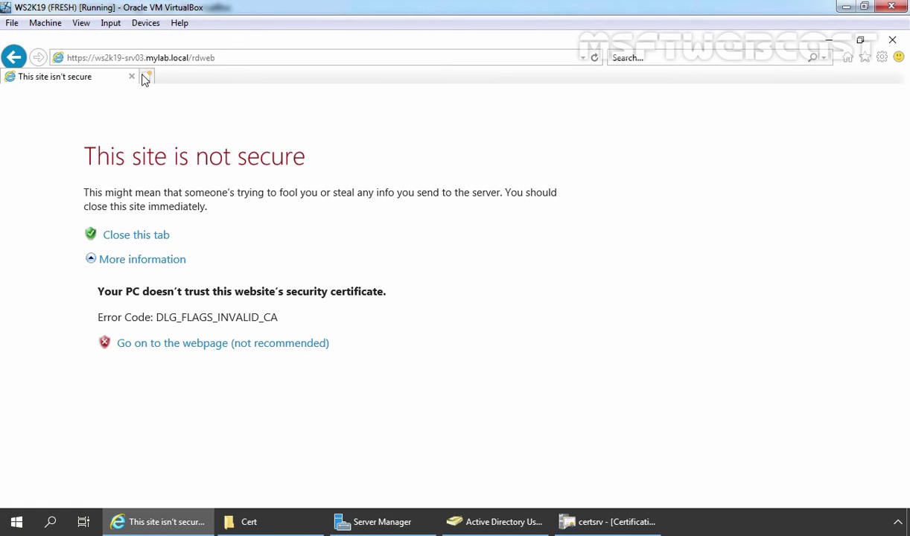
{"action": "left_click", "coordinate": [147, 76]}
{"action": "left_click", "coordinate": [133, 80]}
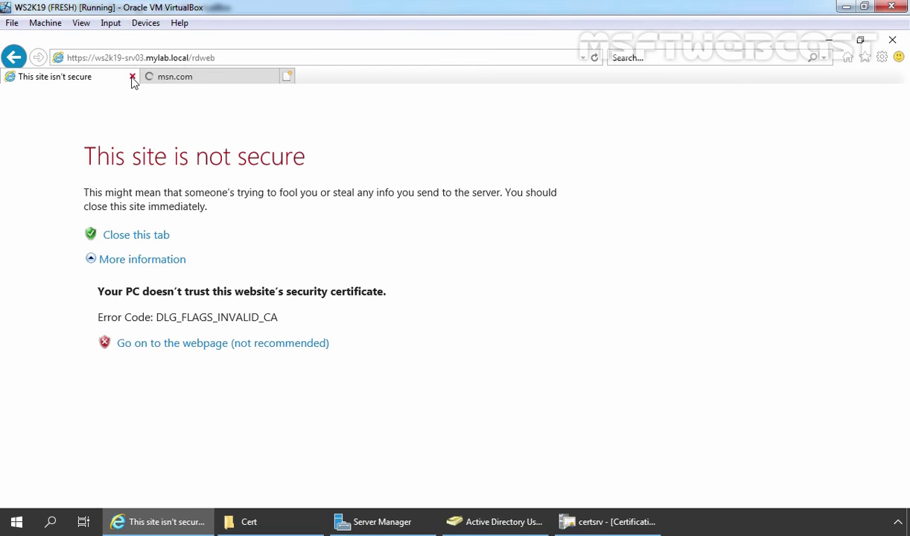
{"action": "left_click", "coordinate": [131, 76]}
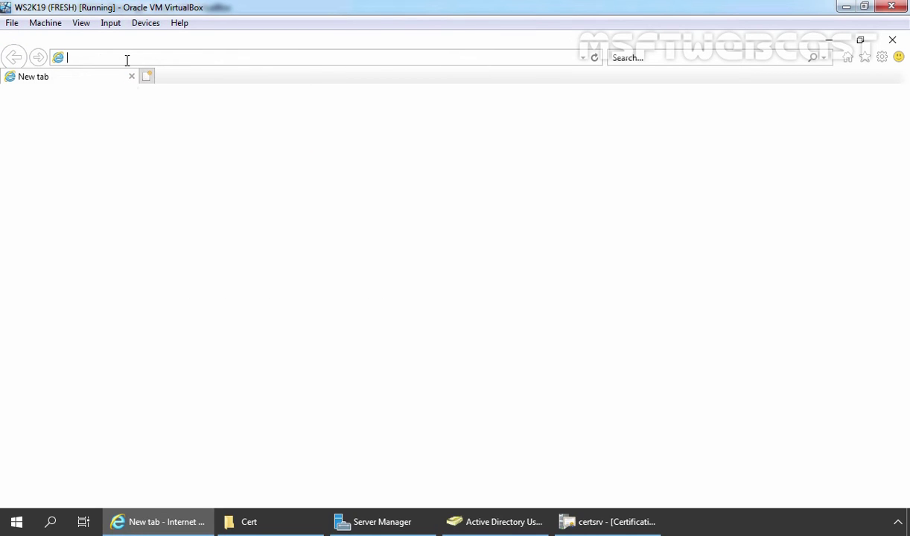
{"action": "left_click", "coordinate": [585, 59]}
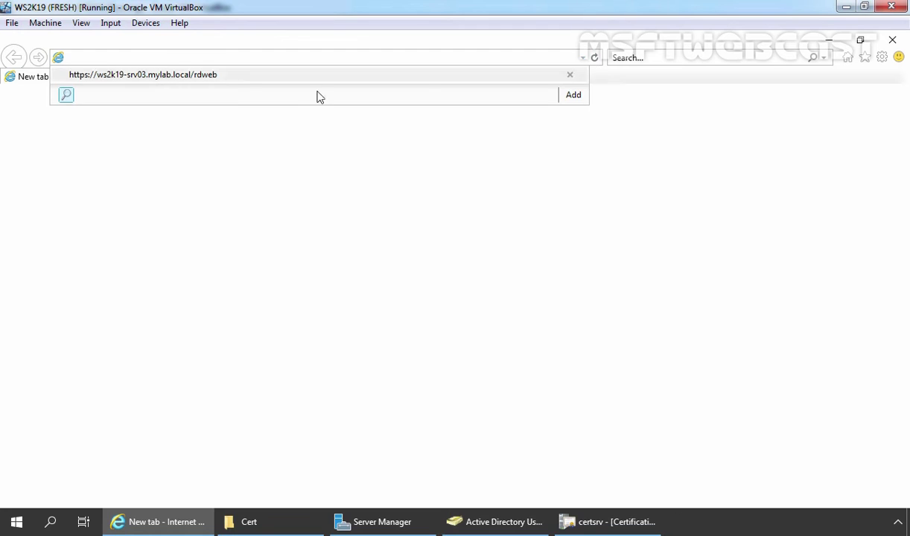
{"action": "left_click", "coordinate": [225, 74]}
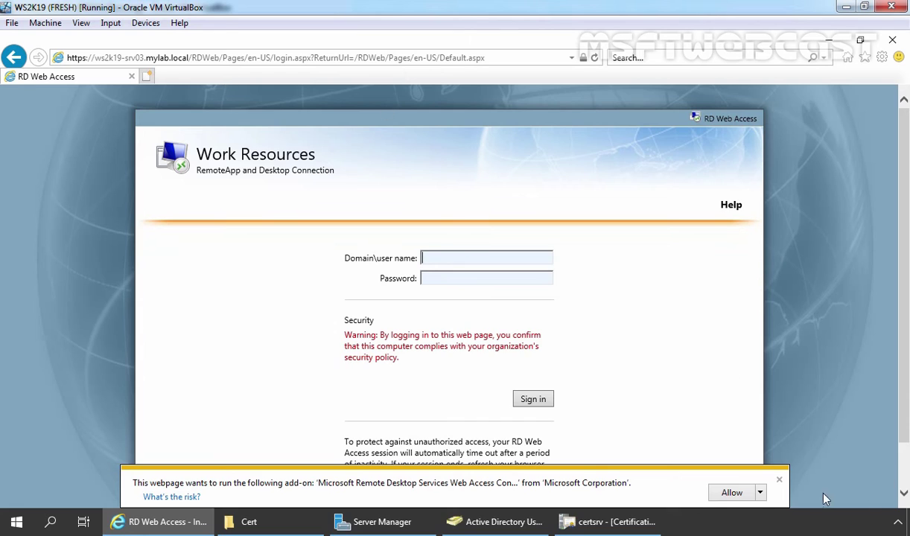
Allow the RD Web Access add-on and verify the site certificate is issued by mylab-WS2K19-DC01-CA
{"action": "left_click", "coordinate": [729, 493]}
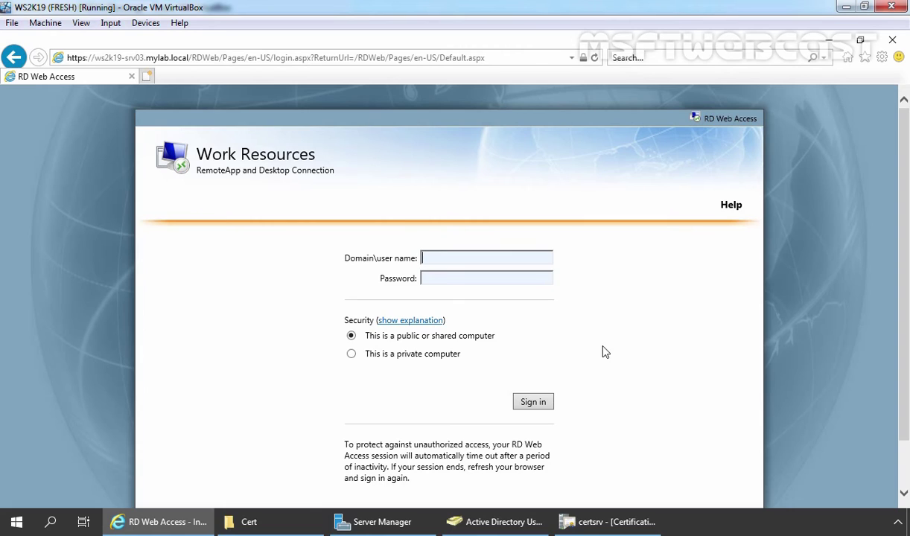
{"action": "left_click", "coordinate": [584, 58]}
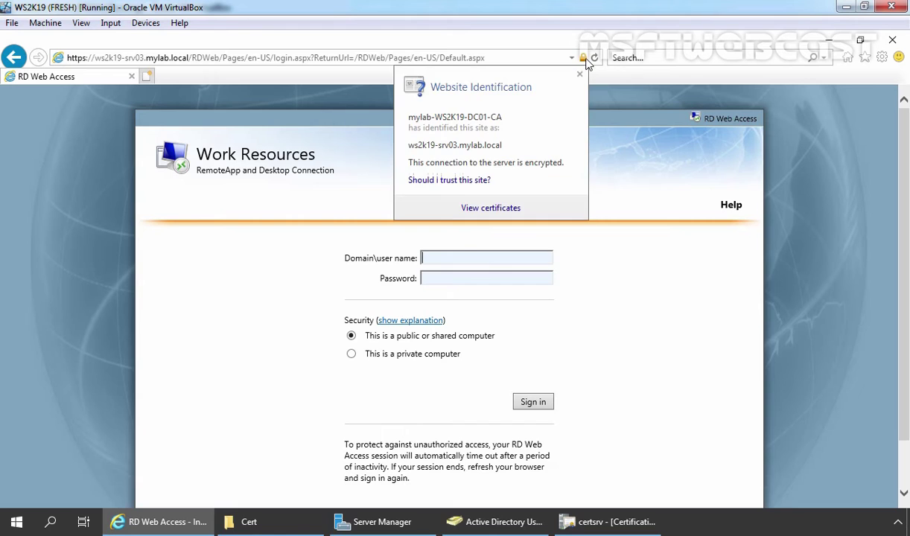
{"action": "left_click", "coordinate": [485, 209]}
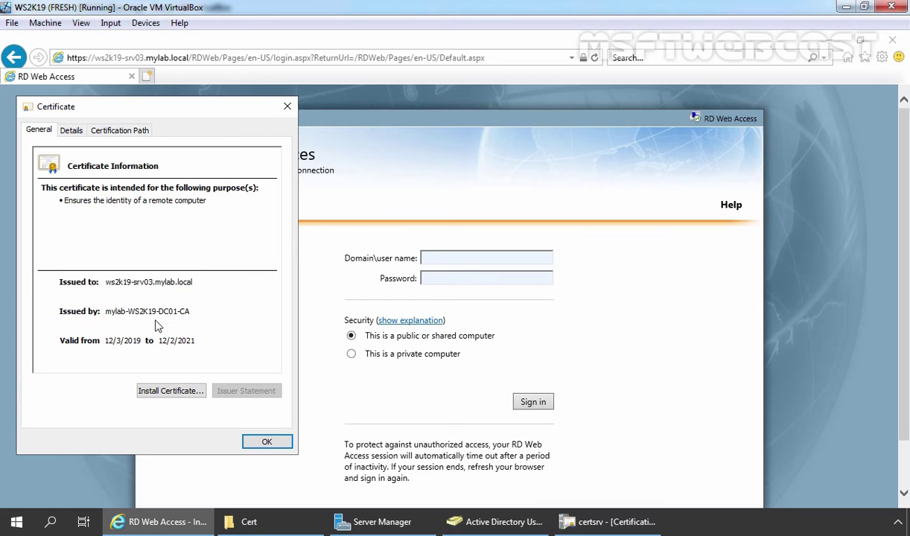
{"action": "left_click", "coordinate": [266, 442]}
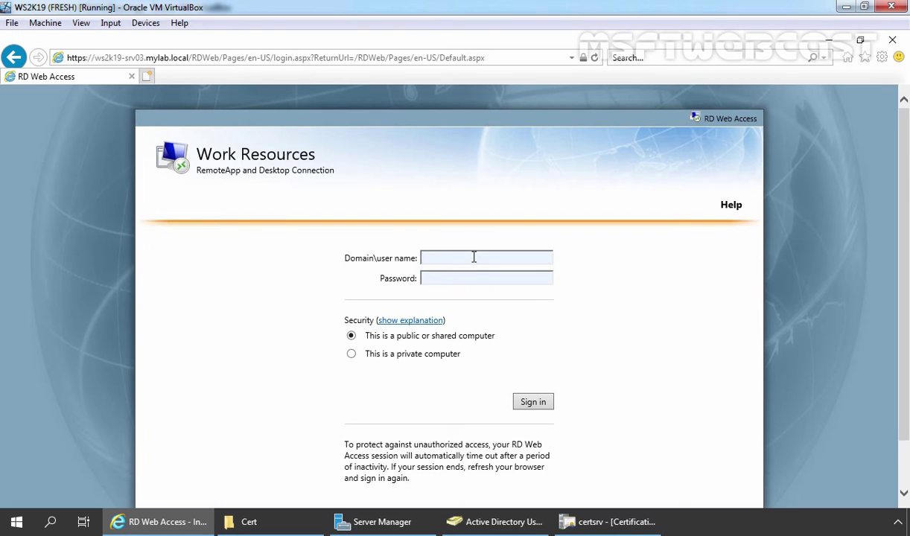
Enter the test user's mylab domain user name and password on the sign-in page
{"action": "type", "text": "mylab\\user1"}
{"action": "key", "text": "Tab"}
{"action": "type", "text": "Pa$$w0rd"}
Sign in to RD Web Access, confirm only MYLAB Collection appears, then sign out
{"action": "left_click", "coordinate": [537, 404]}
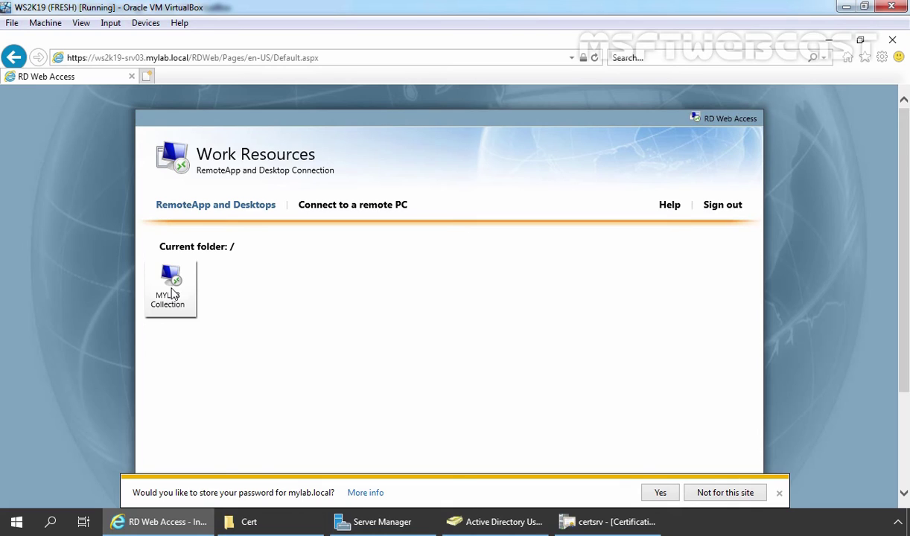
{"action": "left_click", "coordinate": [728, 209]}
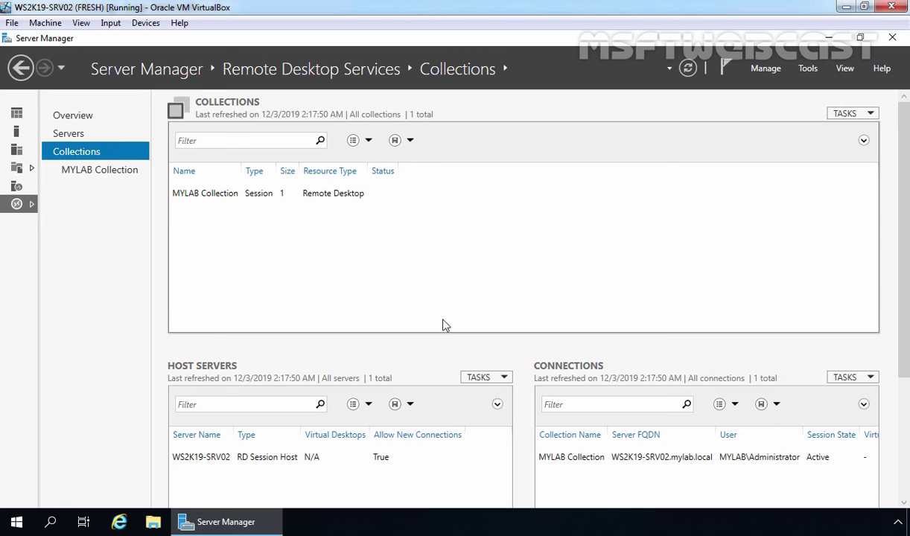
Select MYLAB Collection and launch the Publish RemoteApp Programs wizard
{"action": "left_click", "coordinate": [85, 171]}
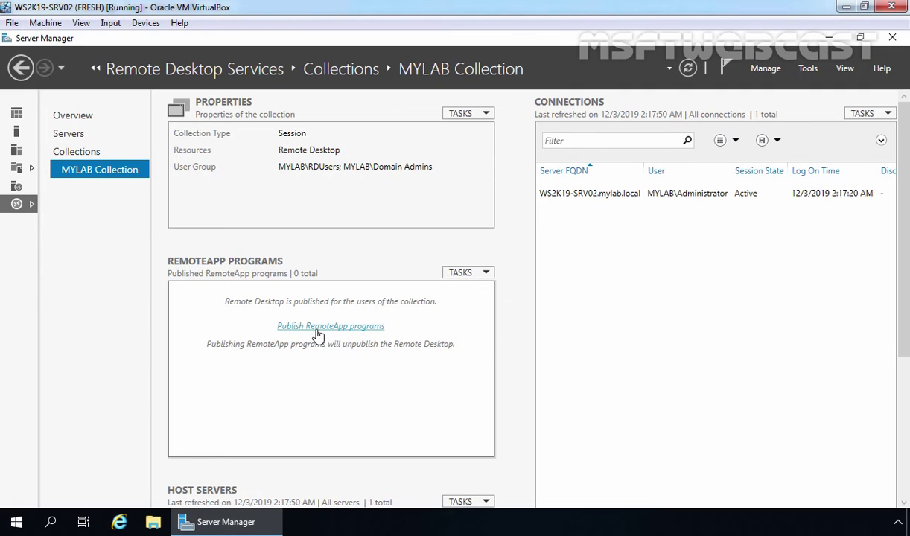
{"action": "left_click", "coordinate": [483, 276]}
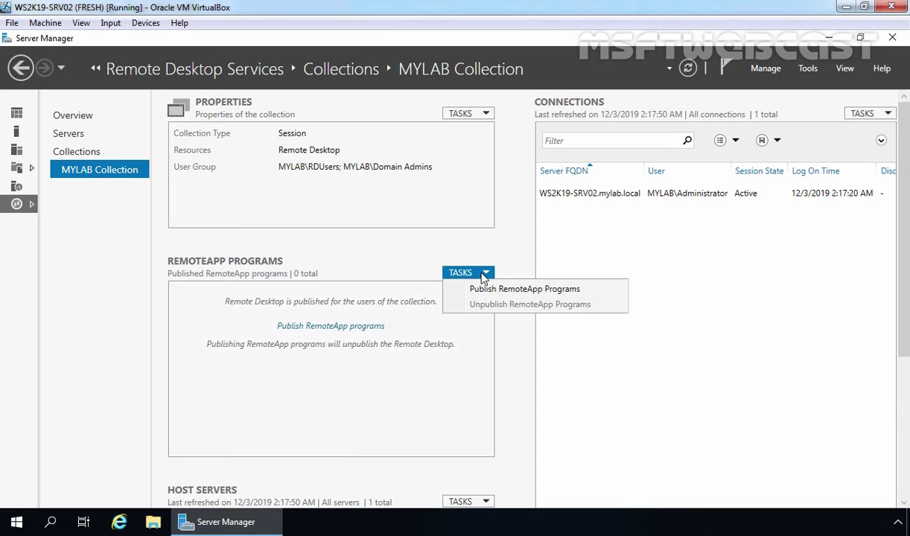
{"action": "left_click", "coordinate": [525, 290]}
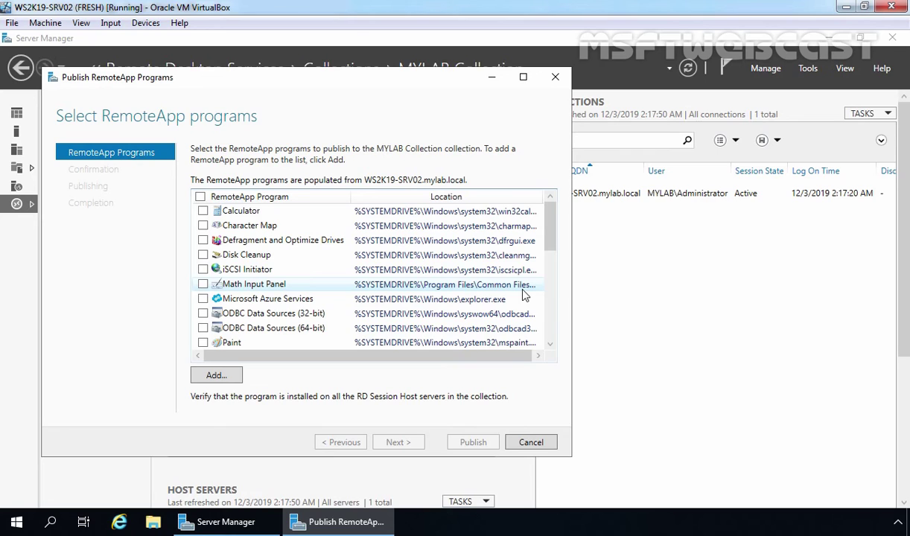
Publish Calculator and Server Manager as RemoteApp programs and close the wizard
{"action": "left_click", "coordinate": [204, 212]}
{"action": "scroll", "coordinate": [205, 213], "scroll_direction": "down", "scroll_amount": 2}
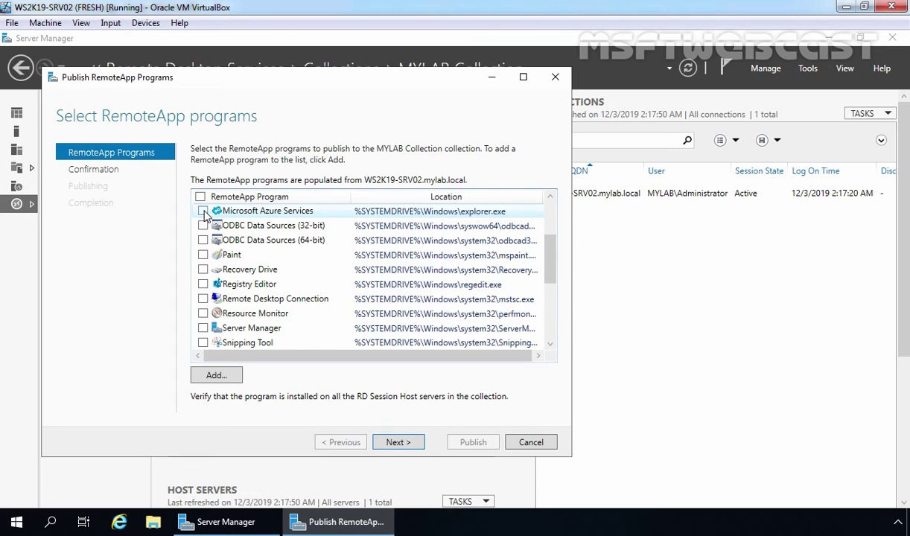
{"action": "left_click", "coordinate": [203, 328]}
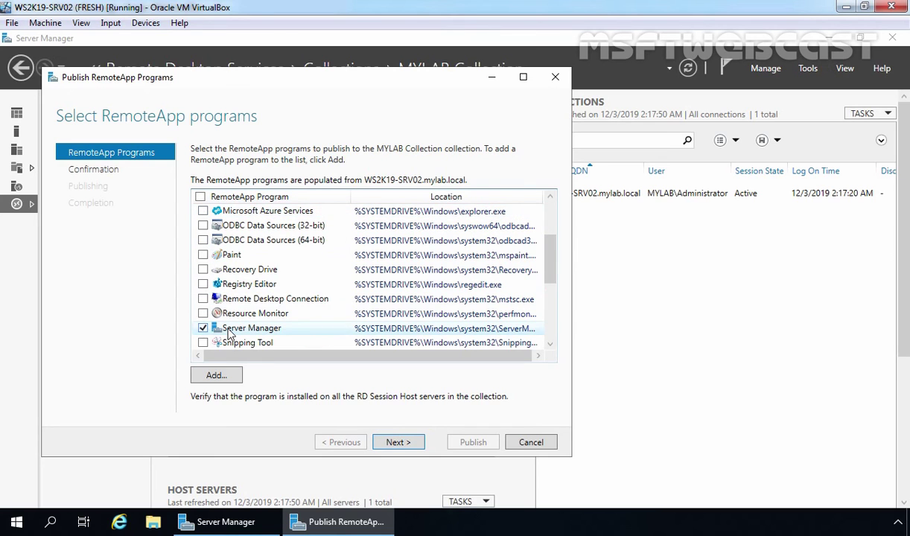
{"action": "left_click", "coordinate": [398, 443]}
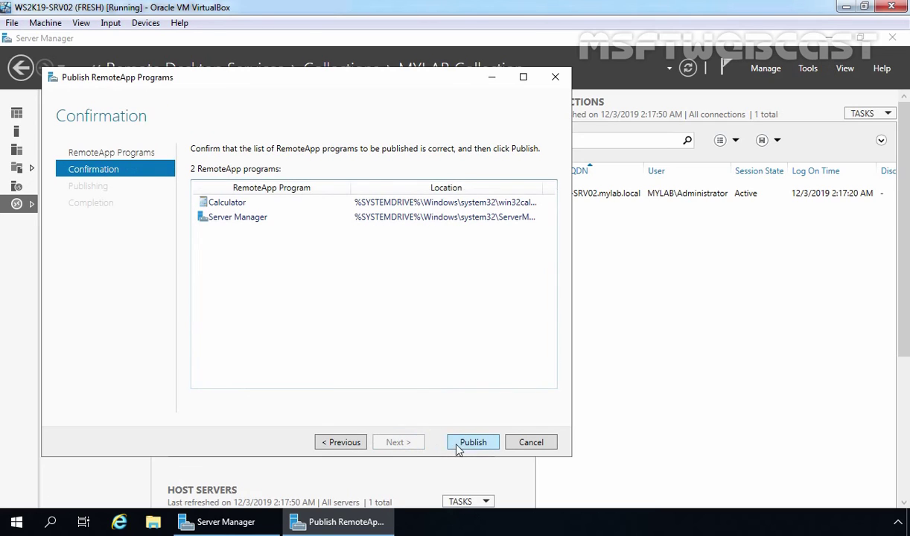
{"action": "left_click", "coordinate": [472, 443]}
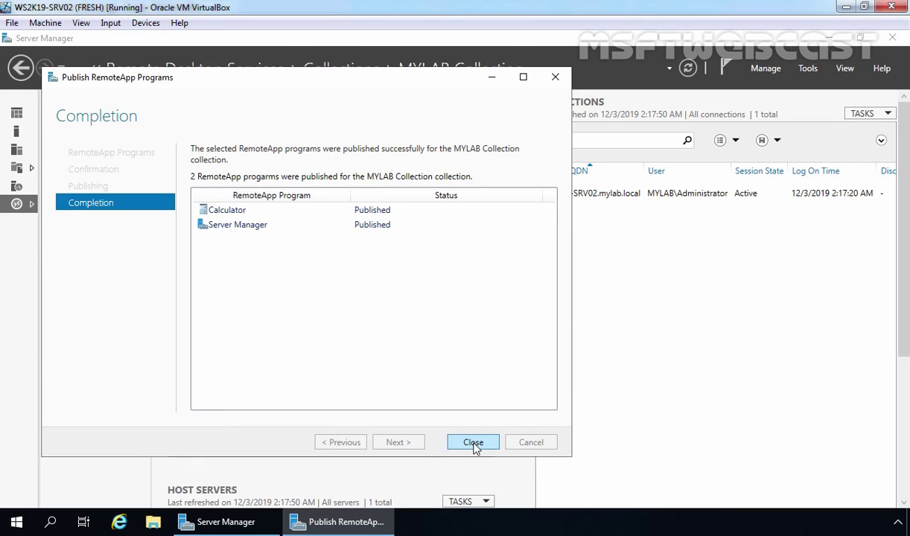
{"action": "left_click", "coordinate": [474, 444]}
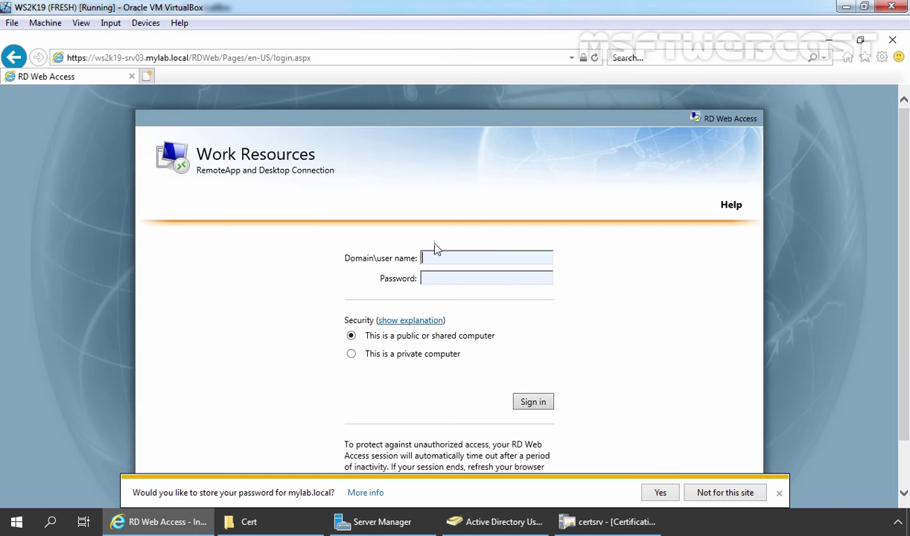
Sign in again as the test user and launch the Calculator RemoteApp, accepting the publisher warning
{"action": "left_click", "coordinate": [734, 493]}
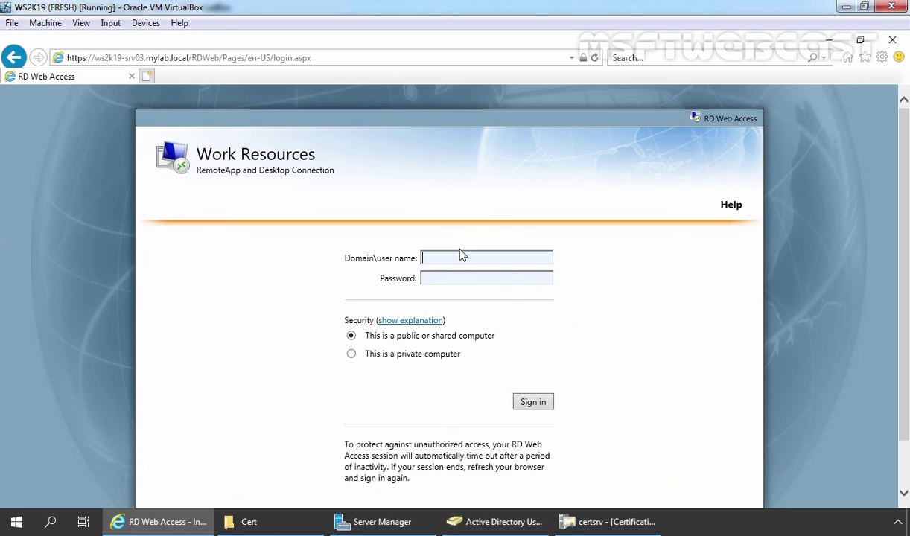
{"action": "left_click", "coordinate": [459, 258]}
{"action": "type", "text": "mylab\\user1"}
{"action": "key", "text": "Tab"}
{"action": "type", "text": "Pa$$w0rd"}
{"action": "left_click", "coordinate": [534, 405]}
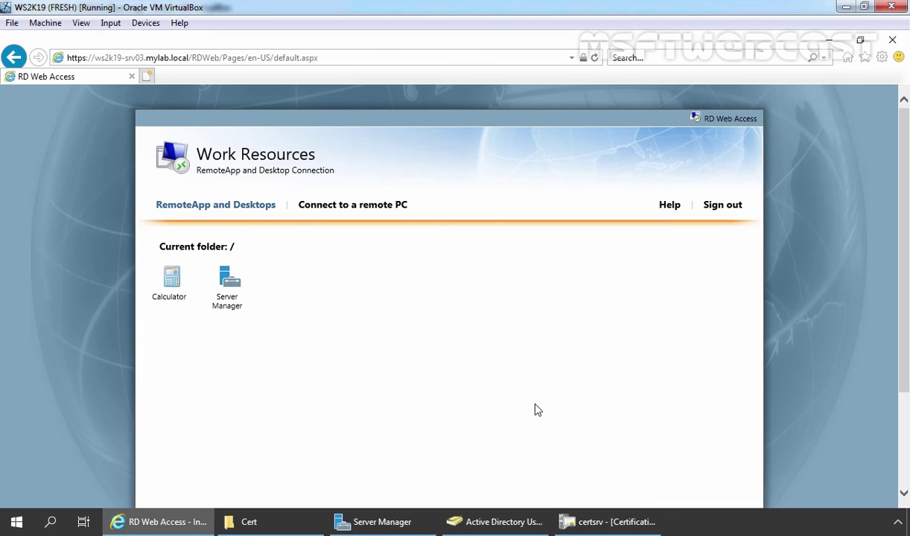
{"action": "left_click", "coordinate": [171, 282]}
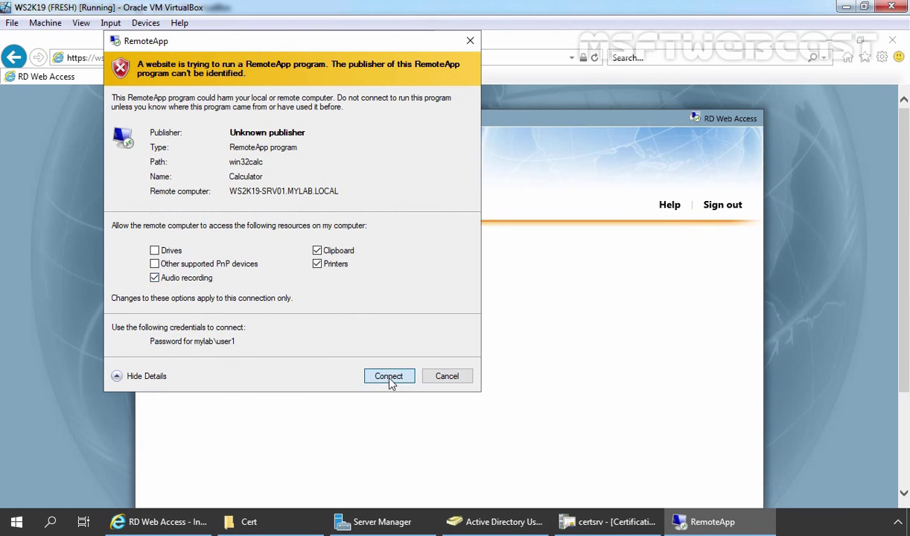
{"action": "left_click", "coordinate": [392, 377]}
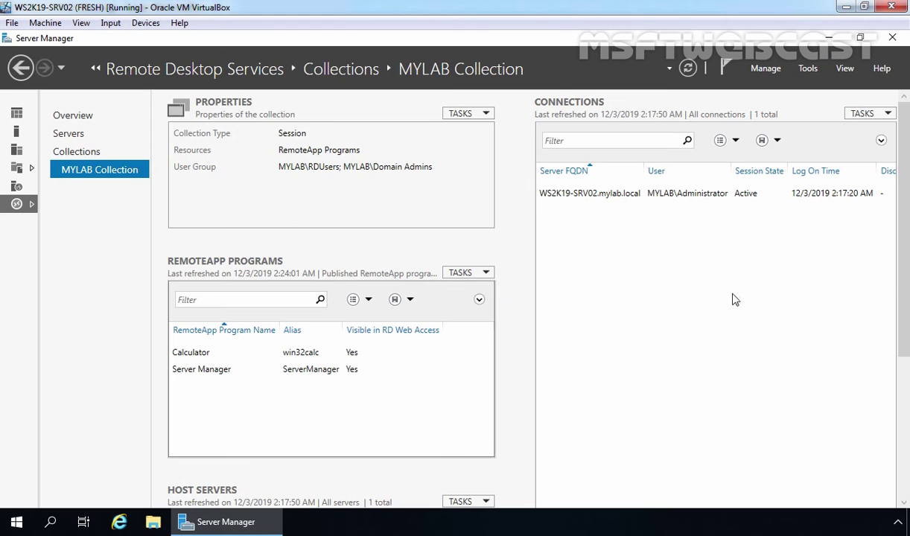
Refresh the MYLAB Collection connections and select the test user's session
{"action": "left_click", "coordinate": [868, 114]}
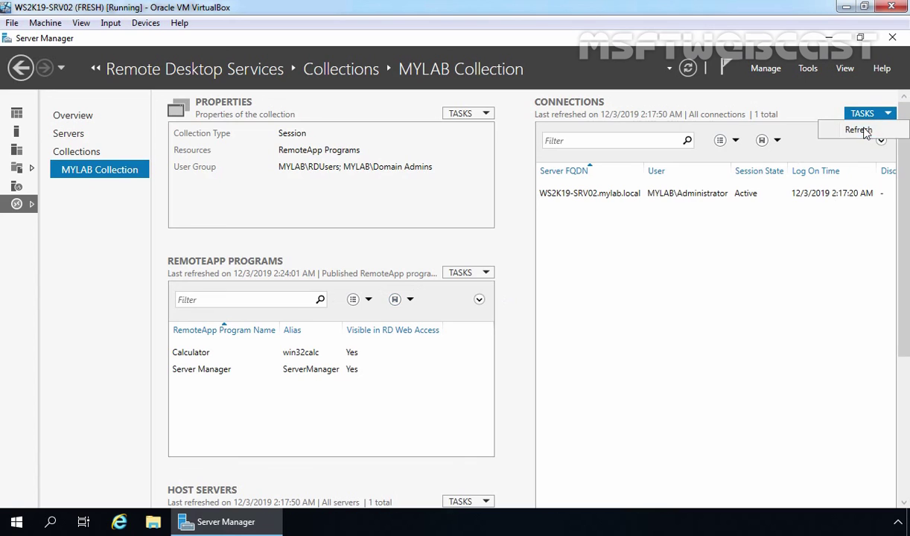
{"action": "left_click", "coordinate": [858, 131]}
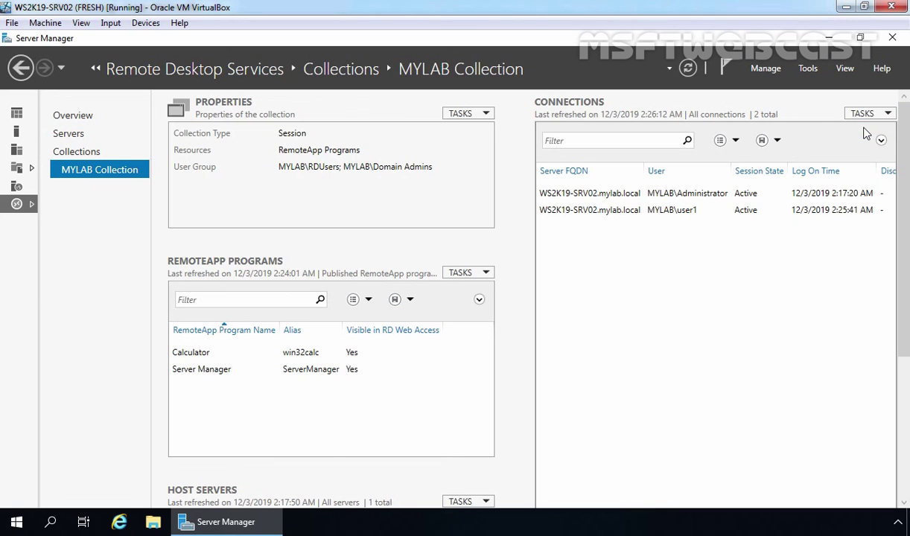
{"action": "left_click", "coordinate": [586, 215]}
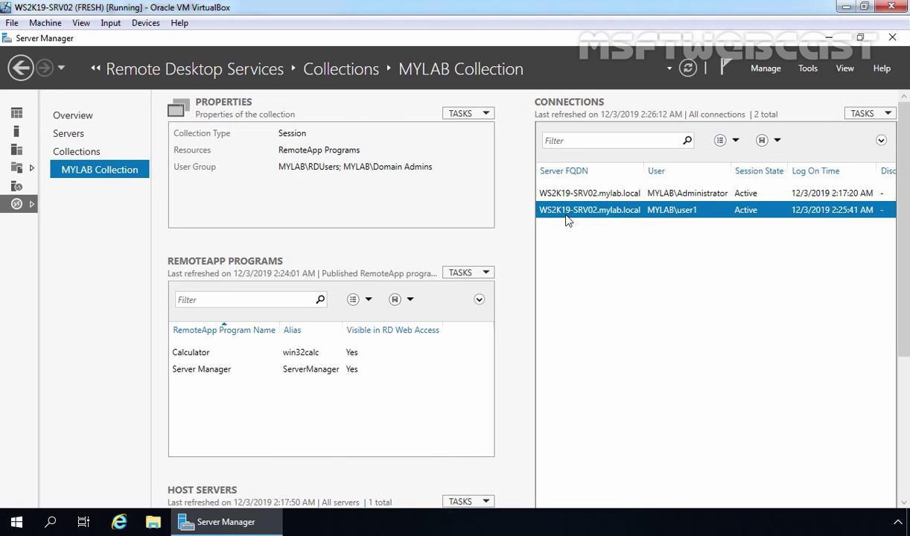
Send that session the message "Is calculator working?"
{"action": "right_click", "coordinate": [709, 216]}
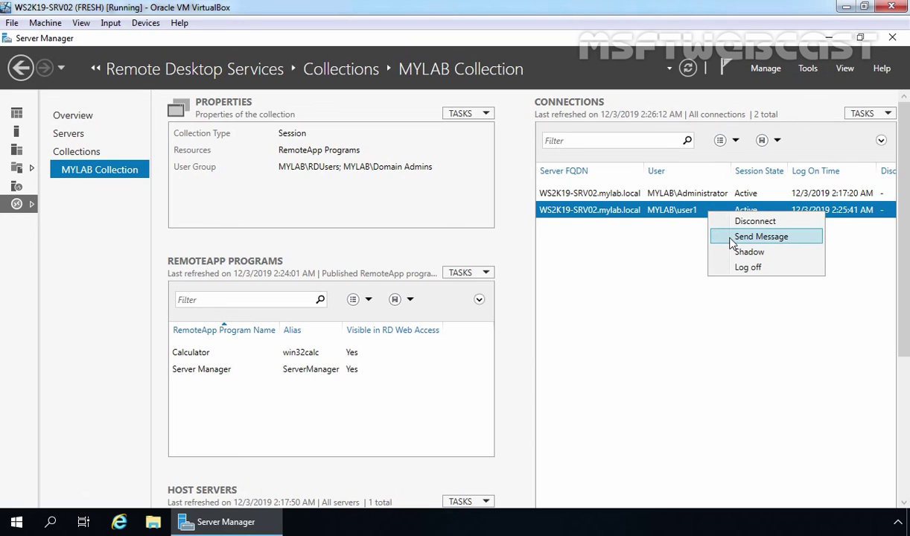
{"action": "left_click", "coordinate": [729, 237]}
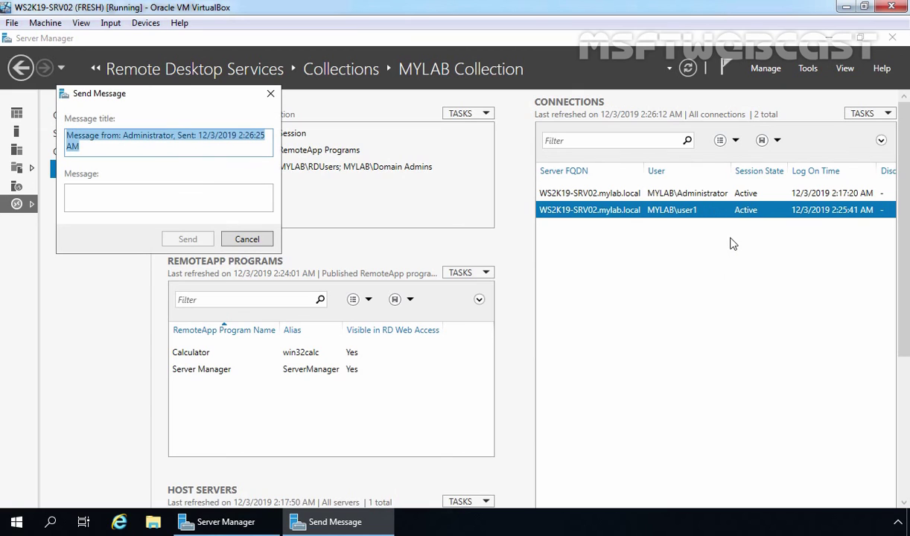
{"action": "left_click", "coordinate": [122, 196]}
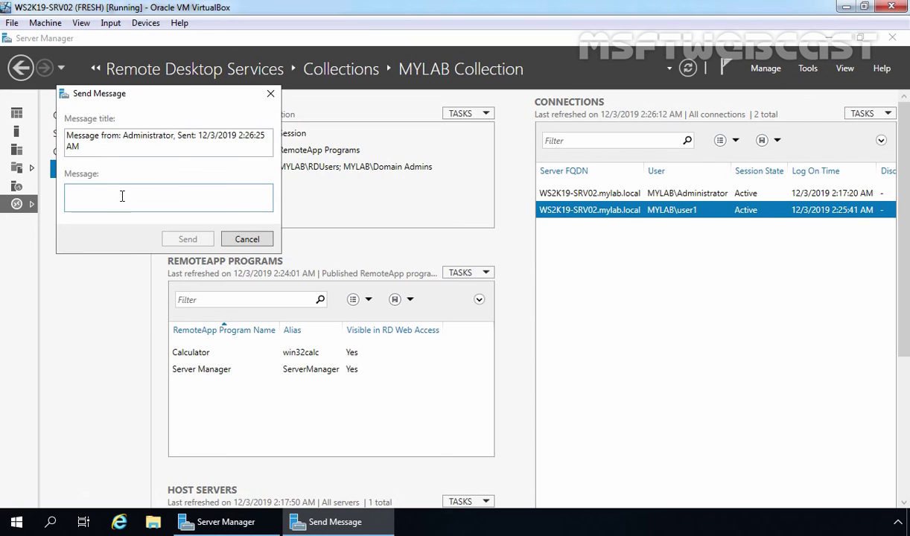
{"action": "type", "text": "Is calculator working?"}
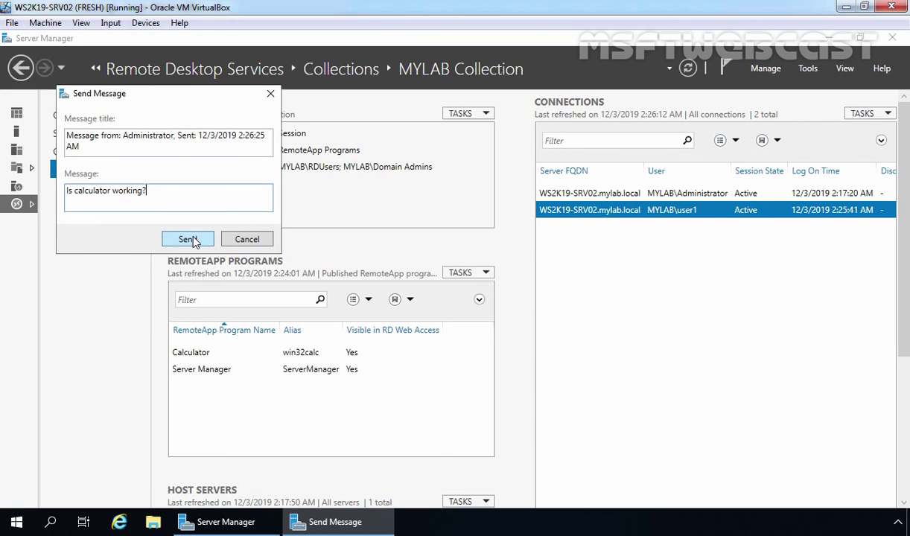
{"action": "left_click", "coordinate": [188, 239]}
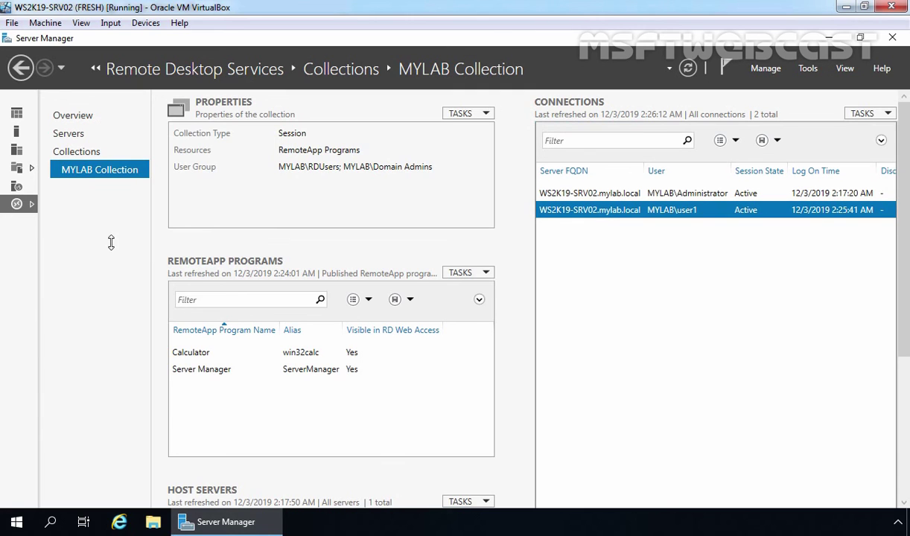